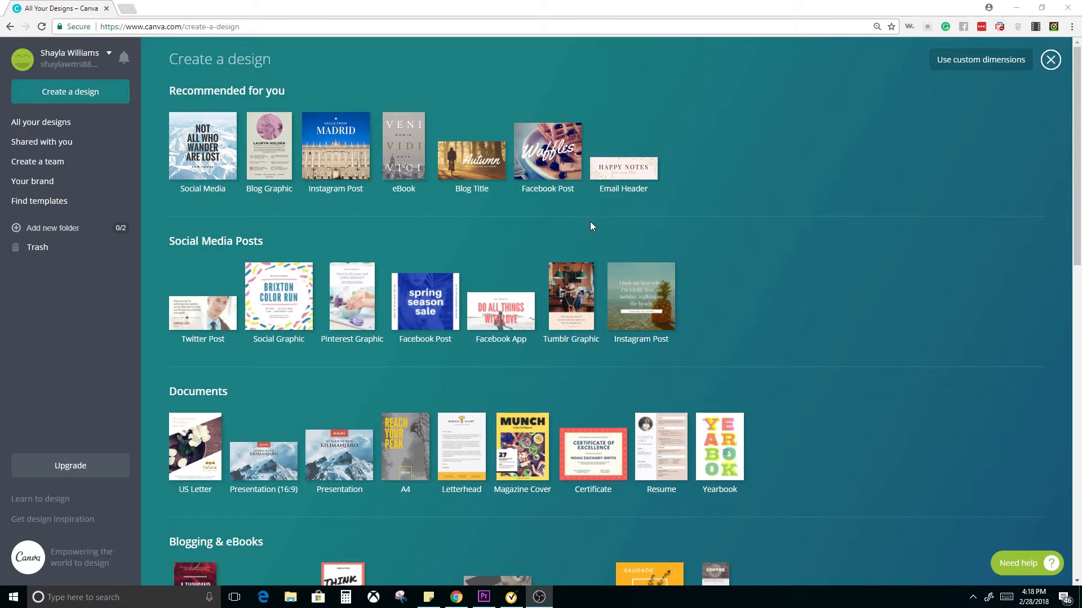
Create a new blank US Letter document design
scroll(570, 256, down, 1)
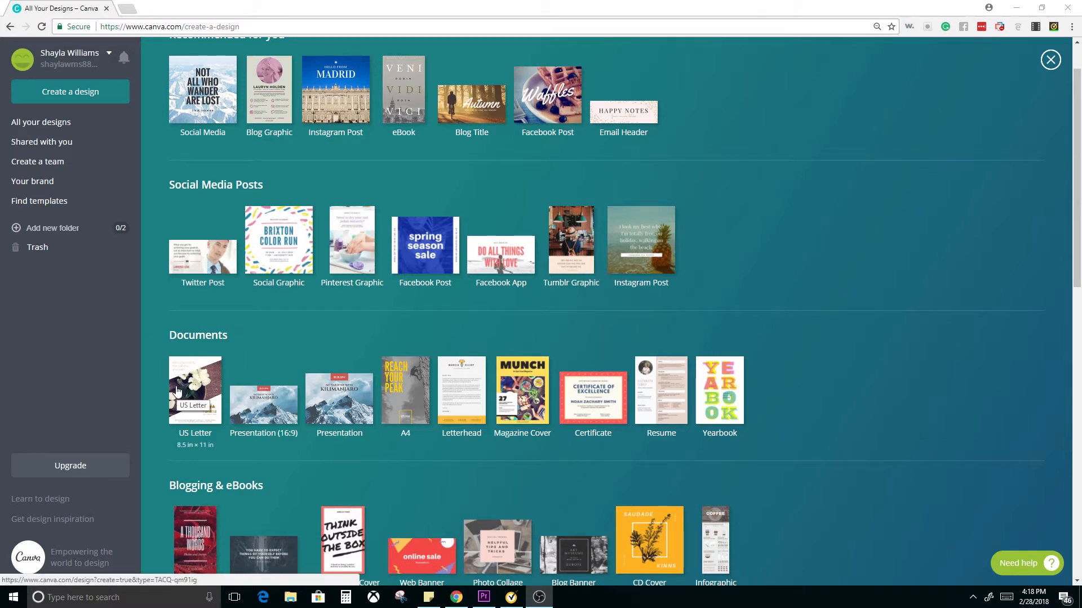
click(182, 448)
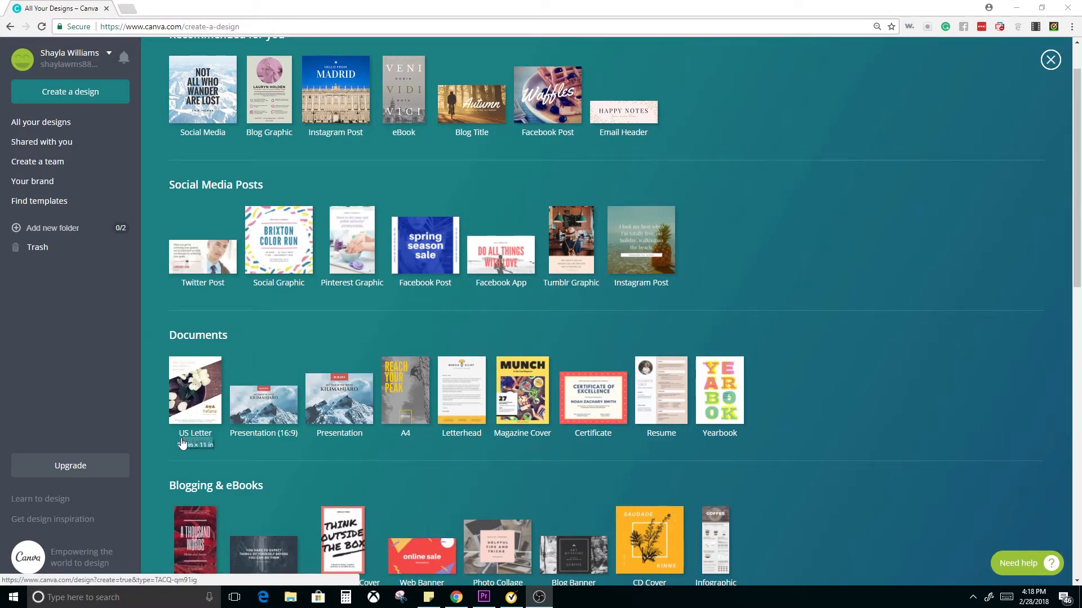
click(195, 381)
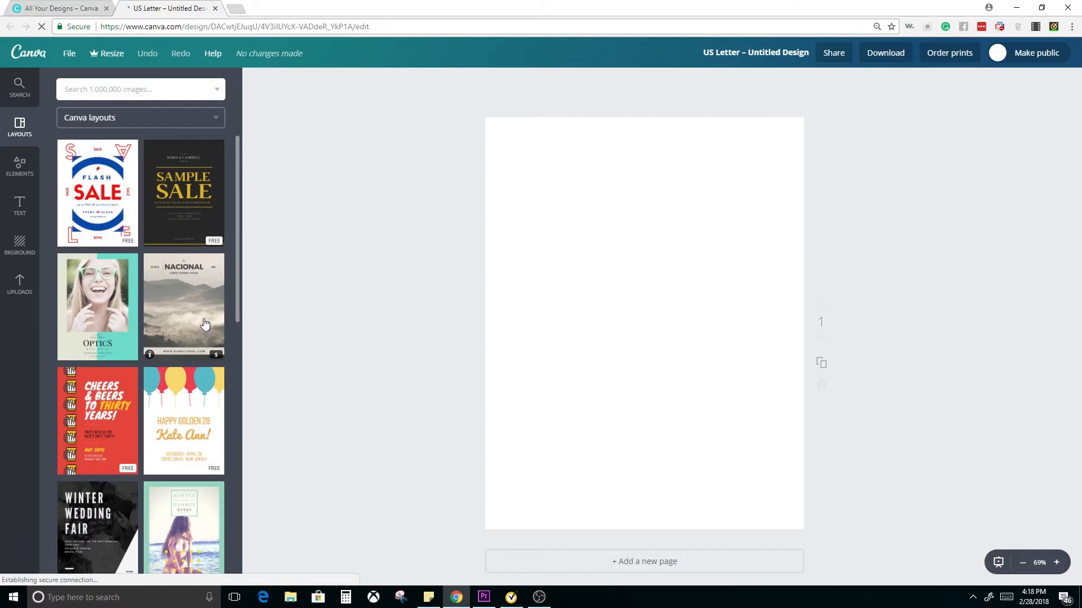
Add a heading text to the page that reads "Logo Design"
click(20, 213)
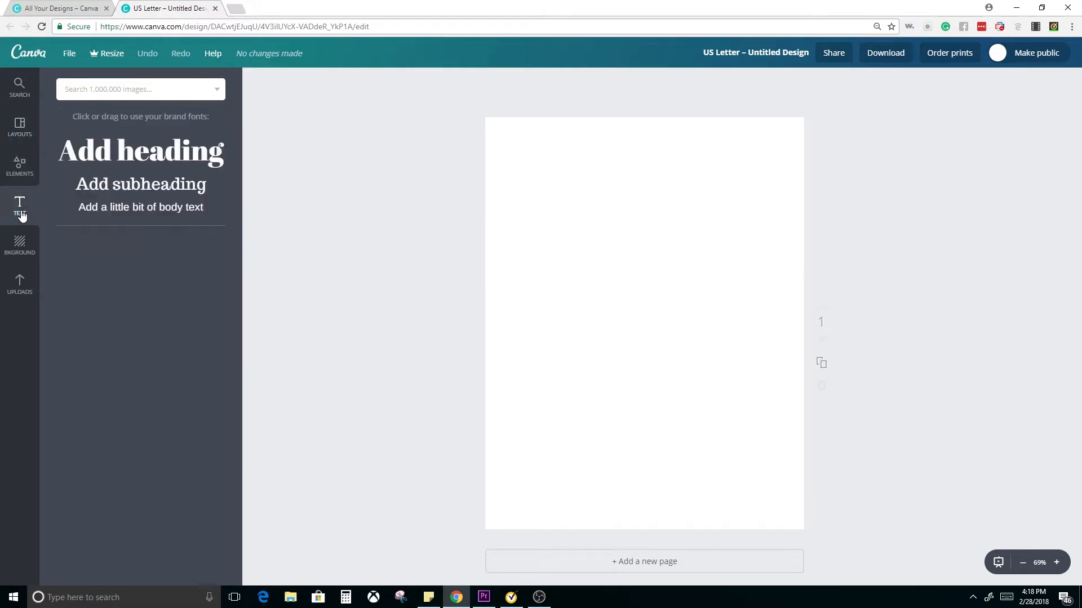
click(111, 156)
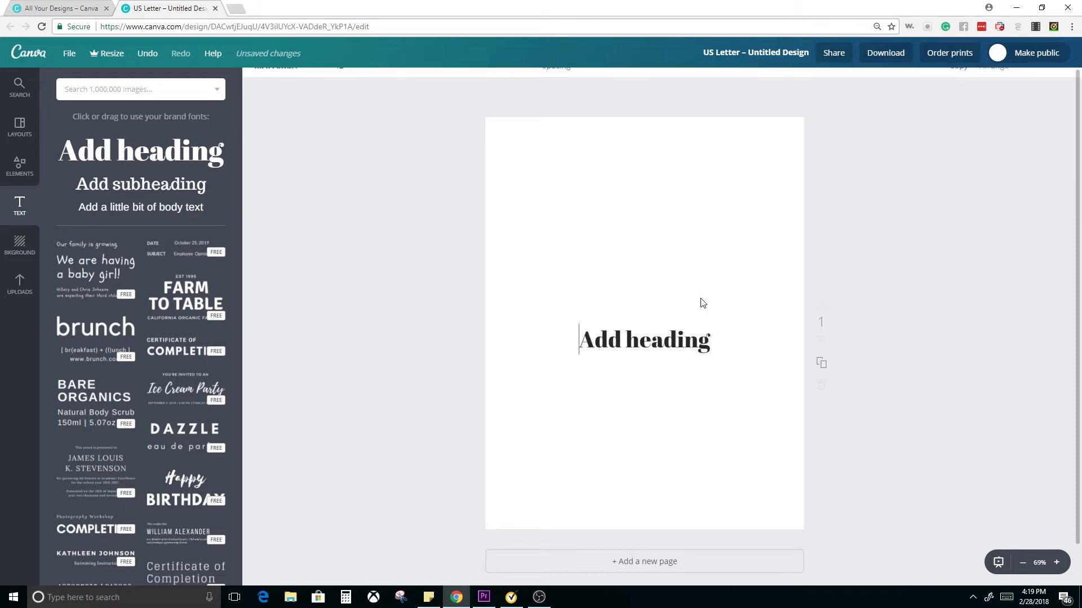
double_click(640, 344)
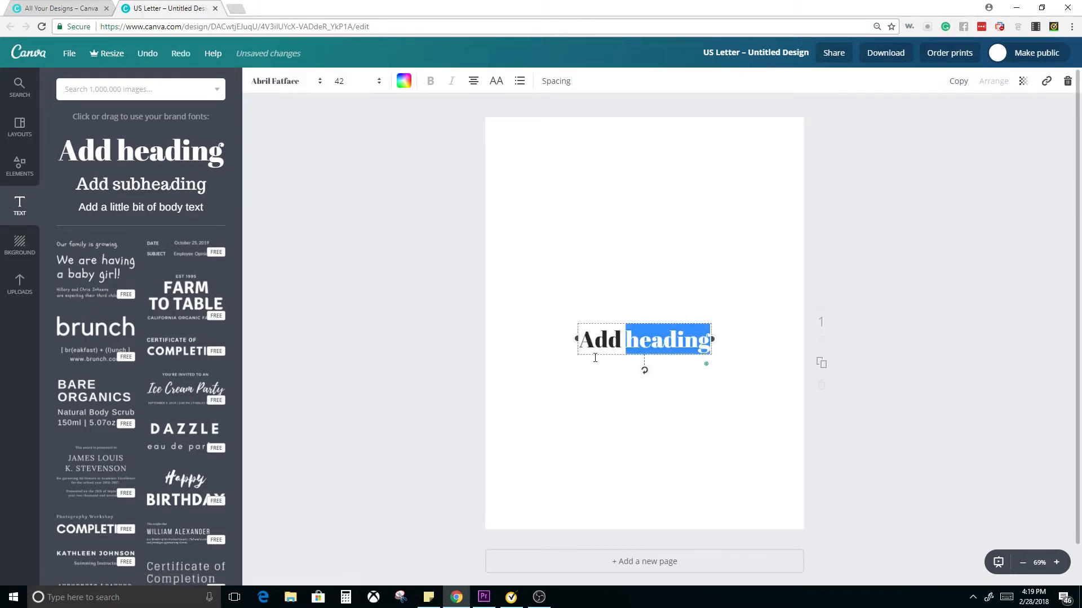
click(596, 339)
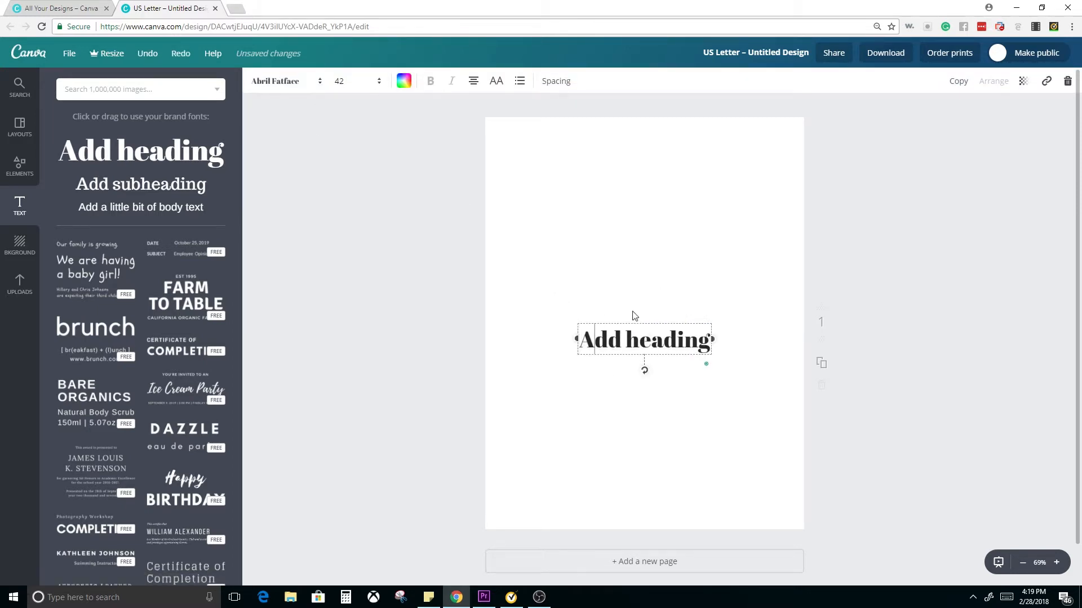
triple_click(618, 340)
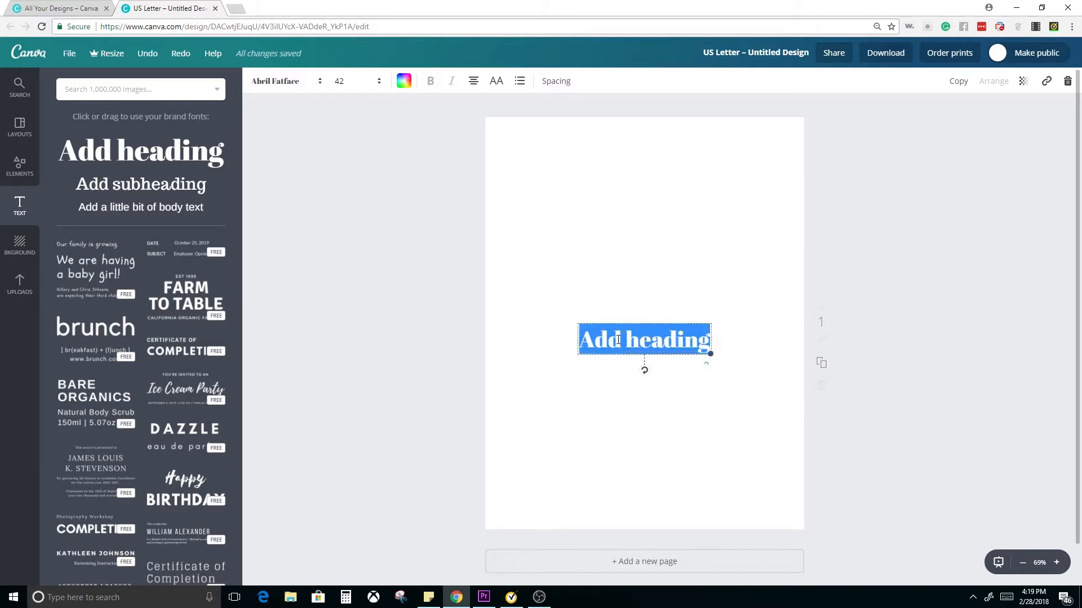
text(Lofo)
key(BackSpace)
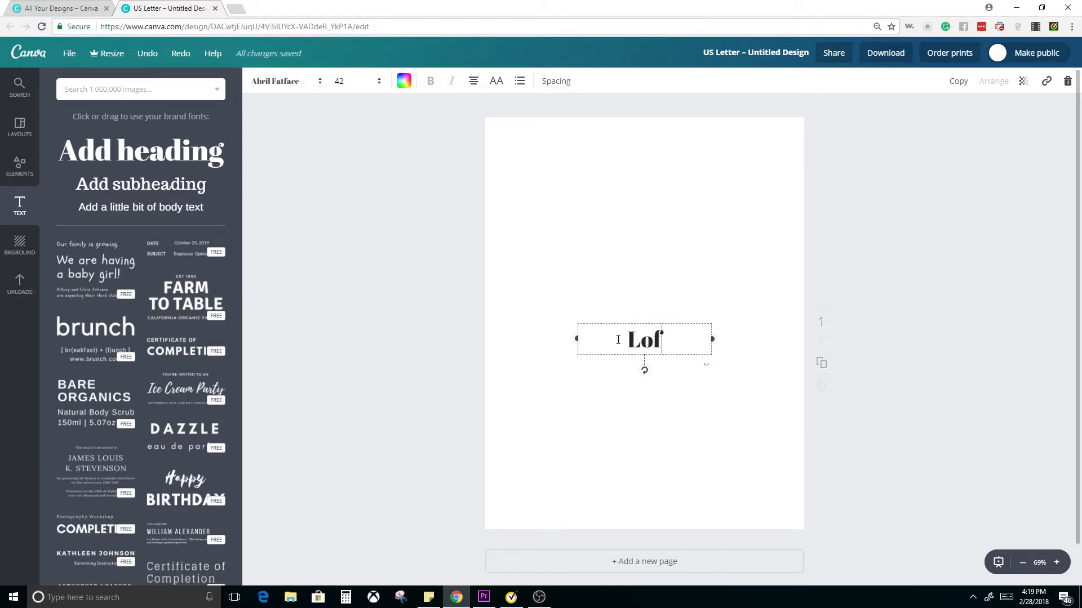
key(BackSpace)
text(go Design)
Set the "Logo Design" heading's font to Amaranth and move the heading to the top centre of the page
scroll(599, 369, down, 1)
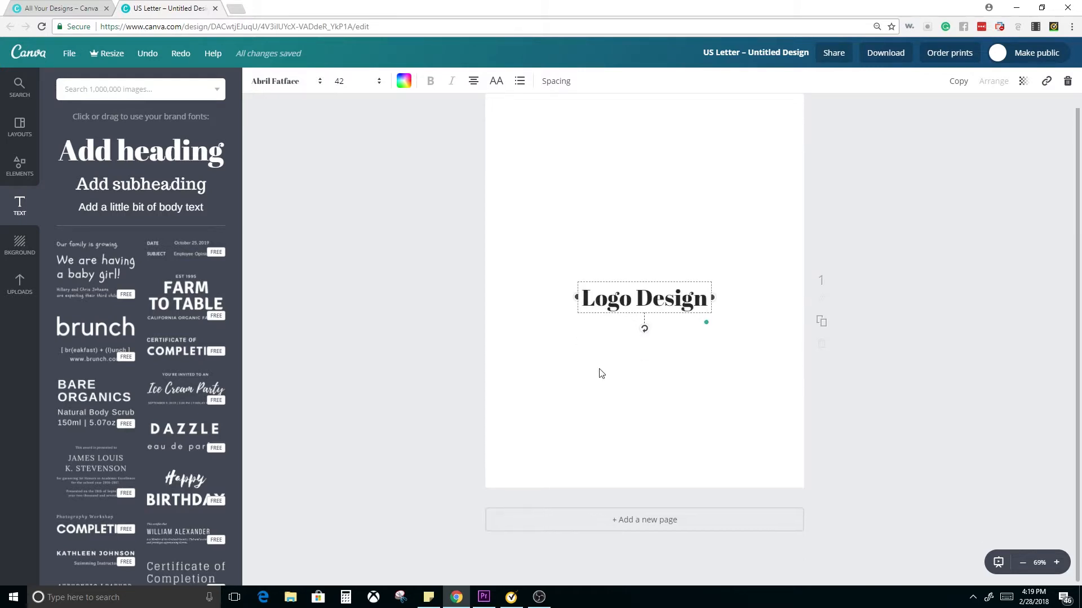
key(ctrl+shift+Left)
key(ctrl+shift+Left)
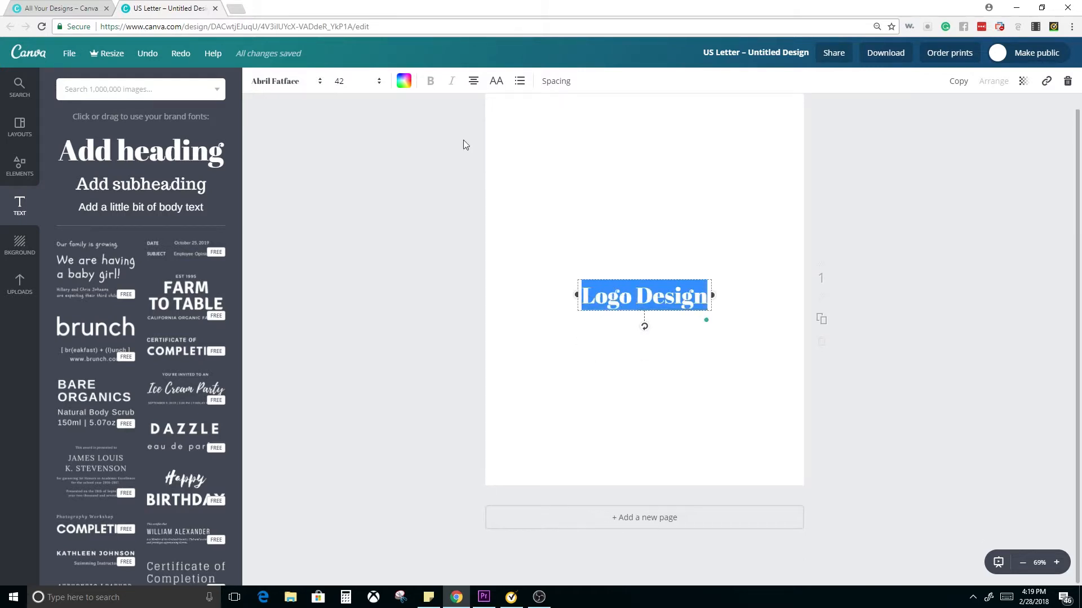
click(315, 86)
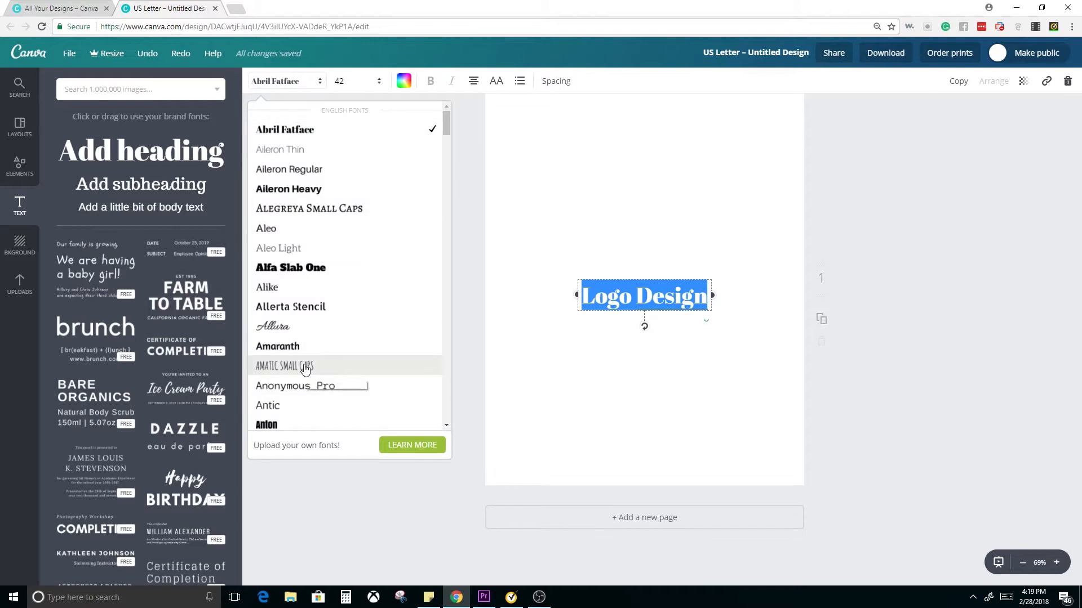
scroll(304, 366, down, 1)
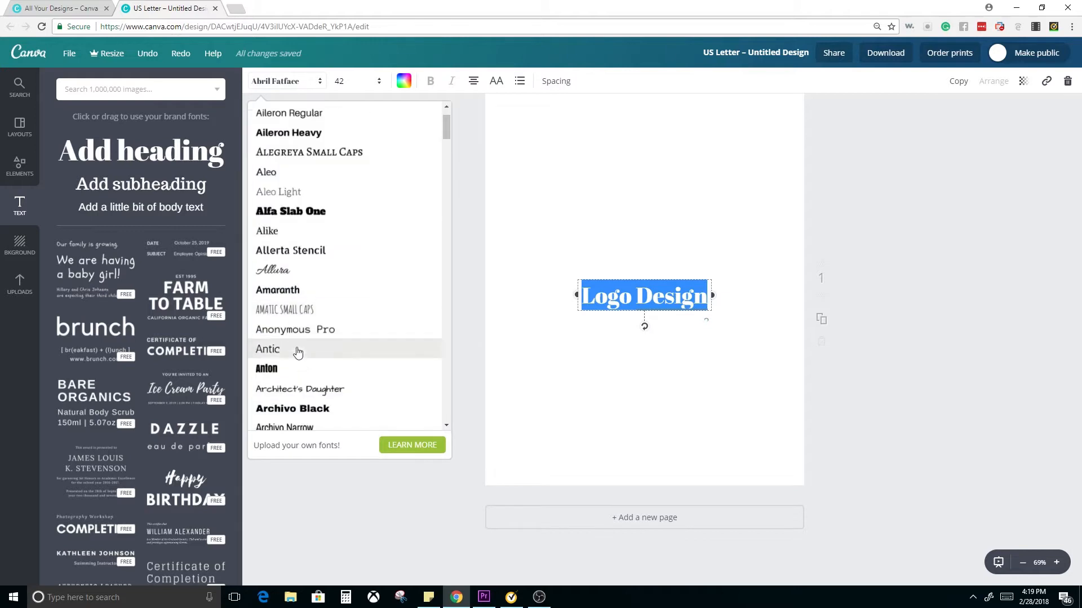
click(291, 293)
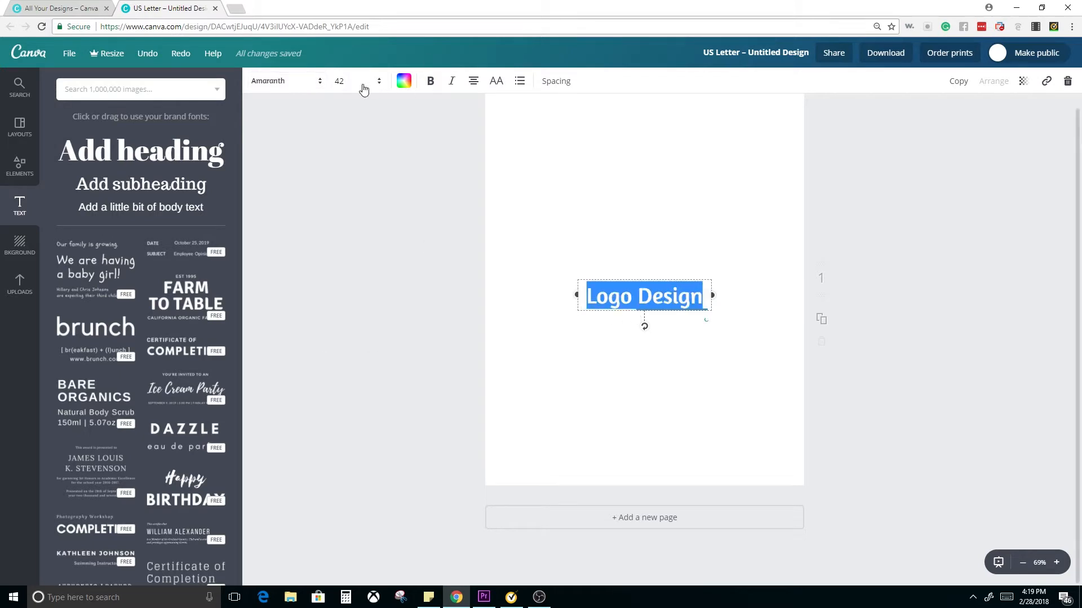
click(674, 398)
drag(652, 298, 651, 100)
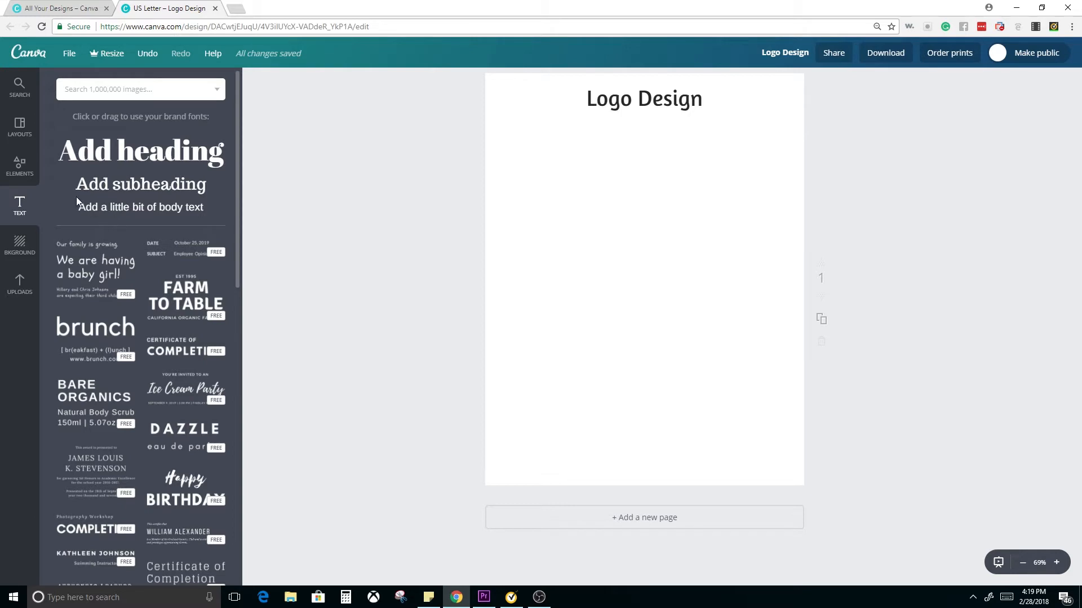
Add a square outline shape, shrink it to under half the page width and place it below the heading on the page's left side
click(28, 178)
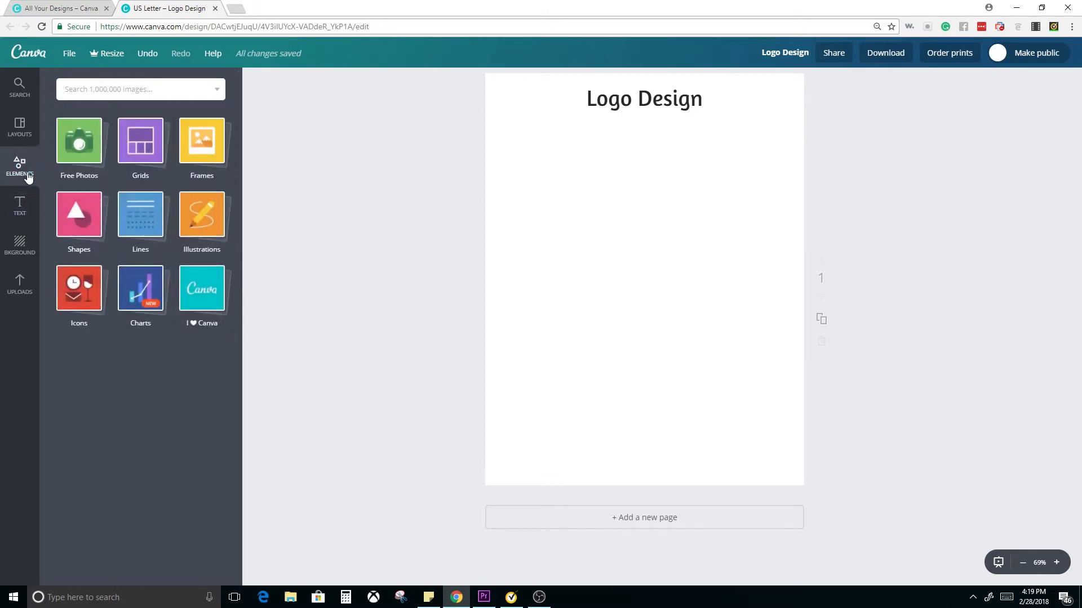
click(85, 241)
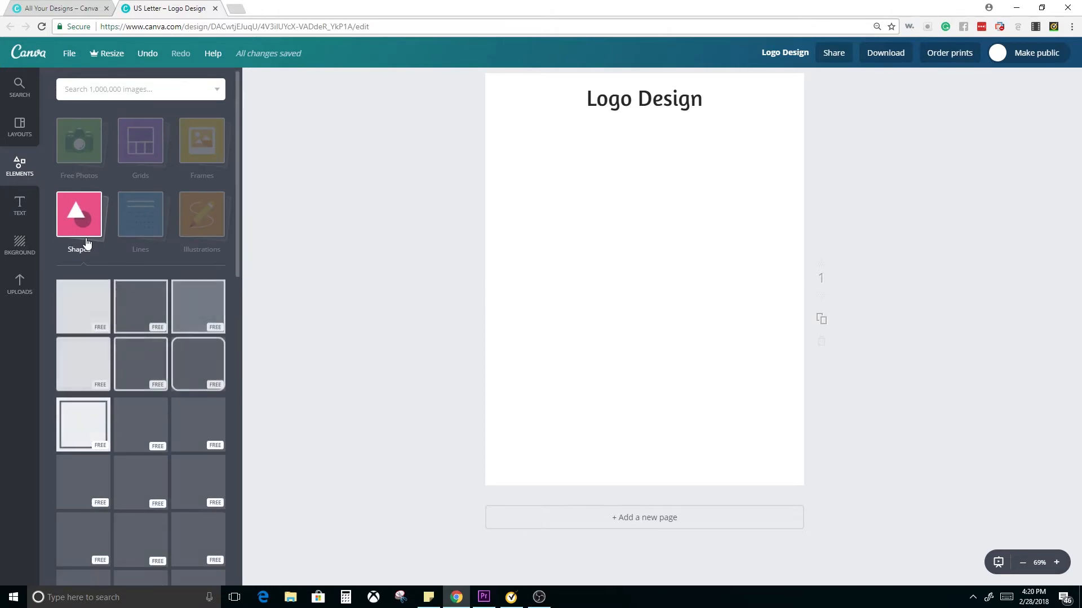
click(140, 312)
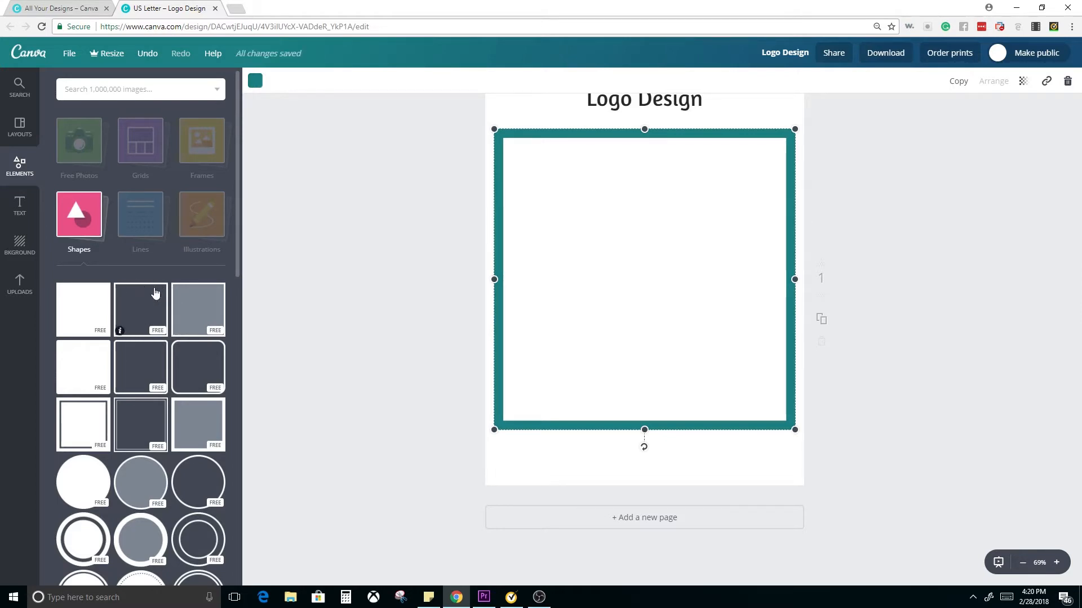
drag(494, 130, 539, 146)
click(537, 137)
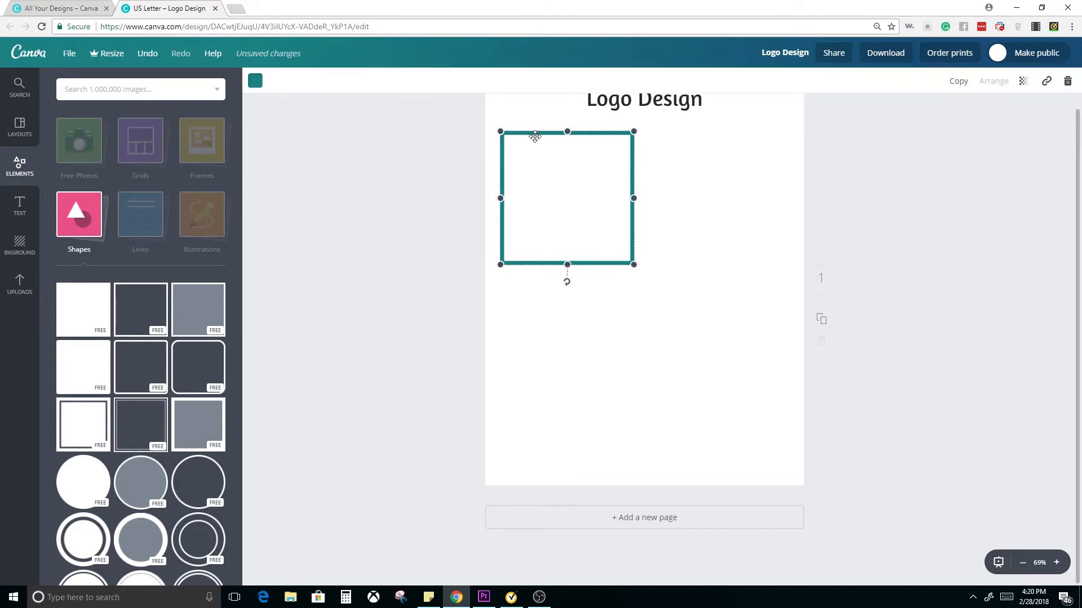
Change the square outline's colour to black
click(254, 85)
click(263, 274)
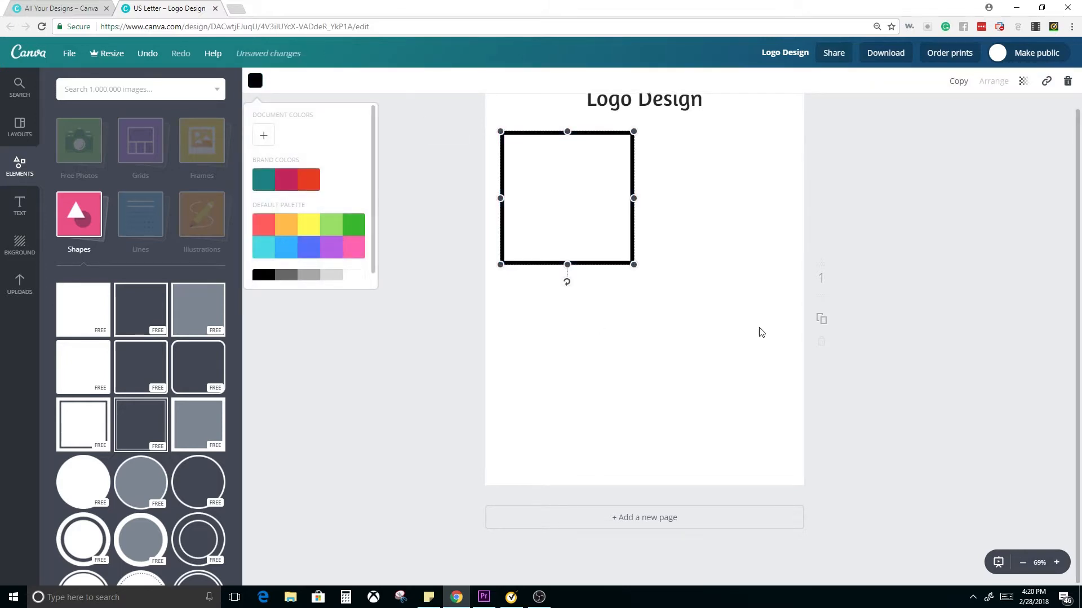
click(576, 336)
scroll(659, 362, up, 1)
click(620, 362)
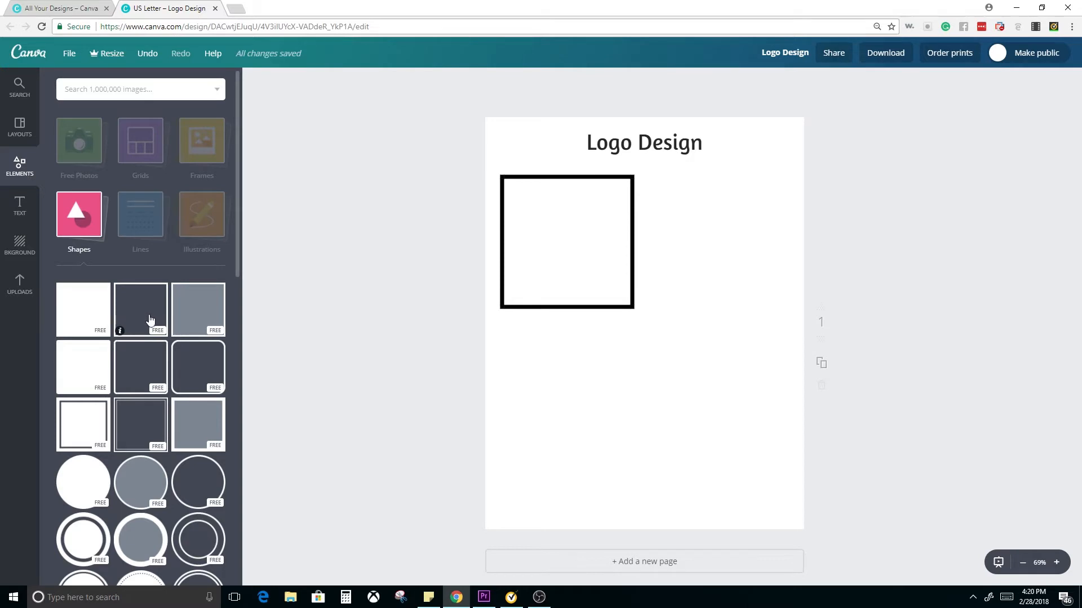
Duplicate the black square frame directly below the original and shift both frames down for even spacing
click(507, 306)
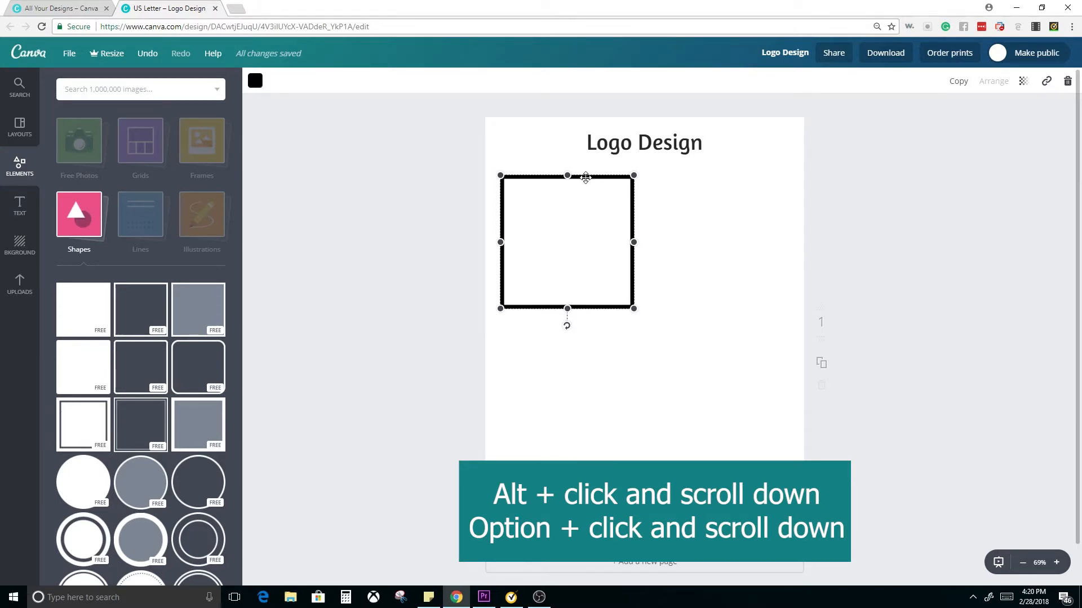
drag(585, 177, 586, 333)
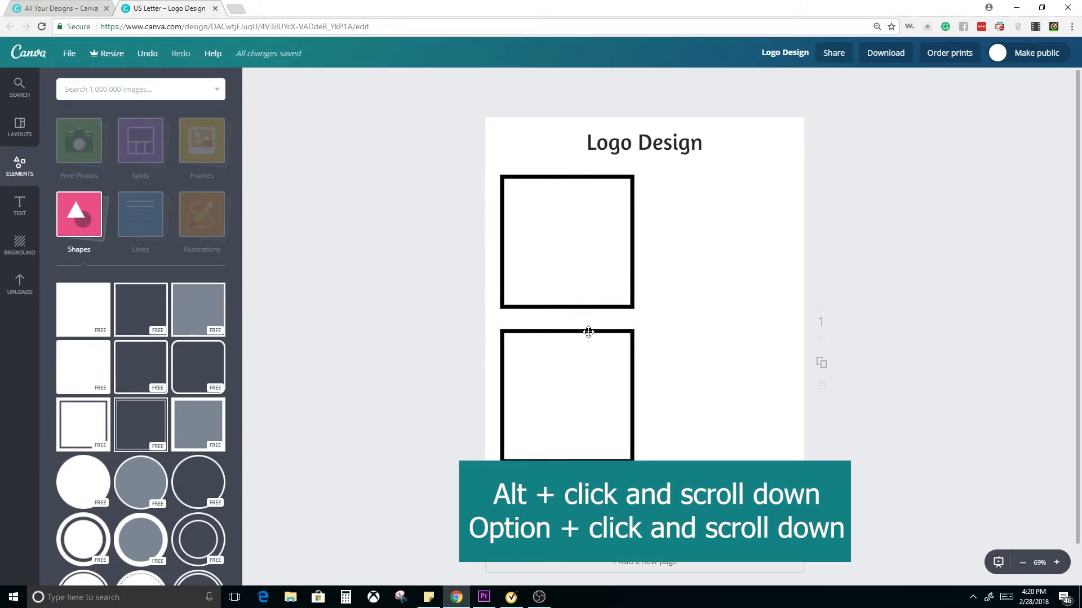
drag(587, 333, 586, 361)
drag(587, 309, 586, 329)
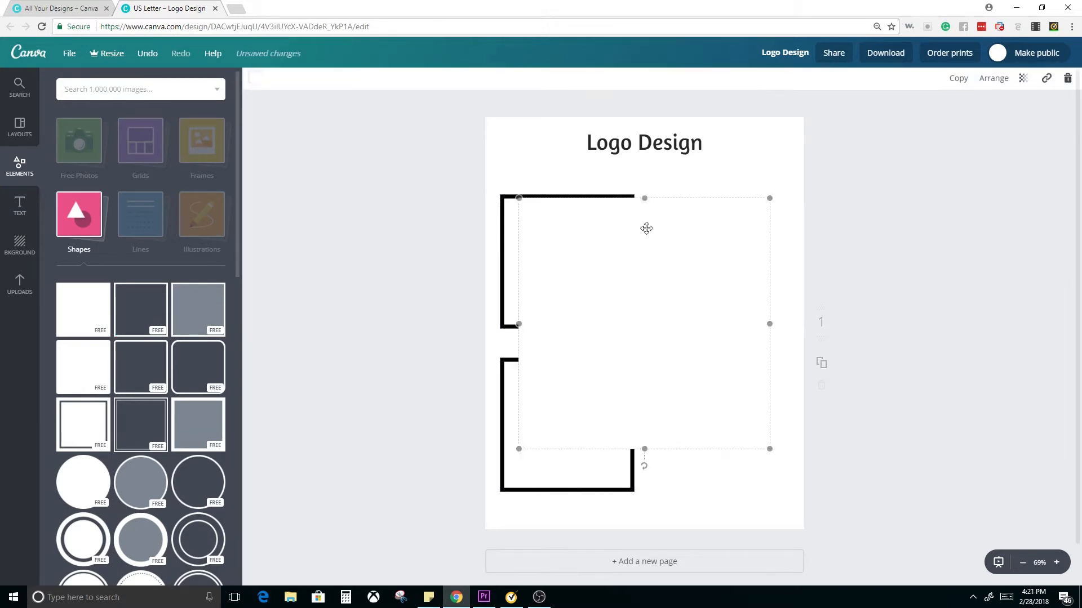
Shape a solid teal square into a narrow banner centred on the upper frame's top edge, and copy it onto the lower frame's top edge
drag(518, 199, 579, 200)
click(725, 475)
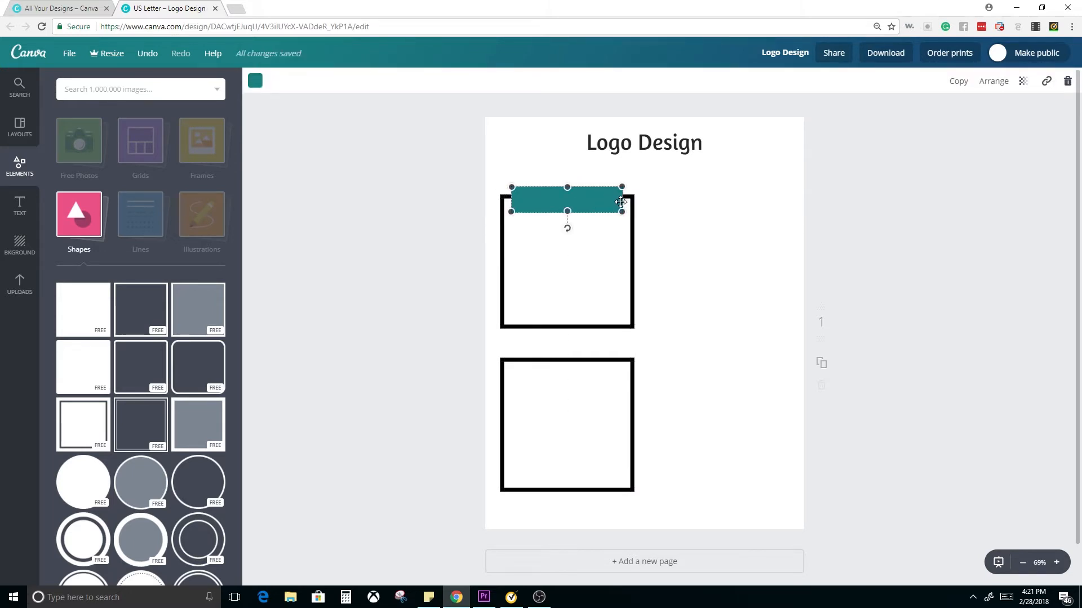
drag(622, 200, 574, 197)
click(682, 219)
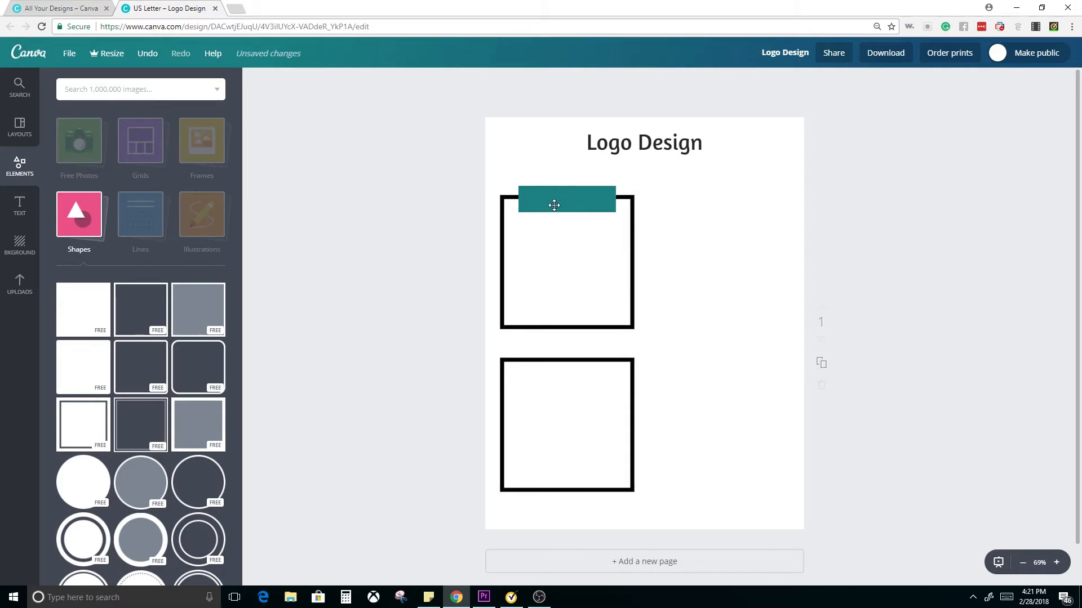
drag(563, 203, 565, 363)
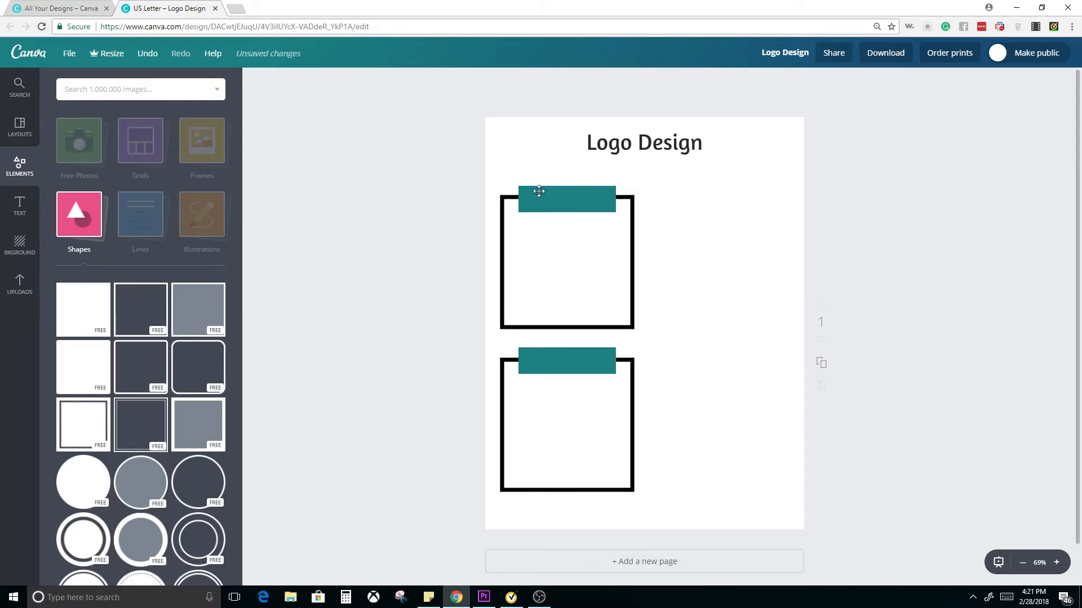
Add a subheading text reading "Sketch #1" and place it on the upper teal banner
click(19, 209)
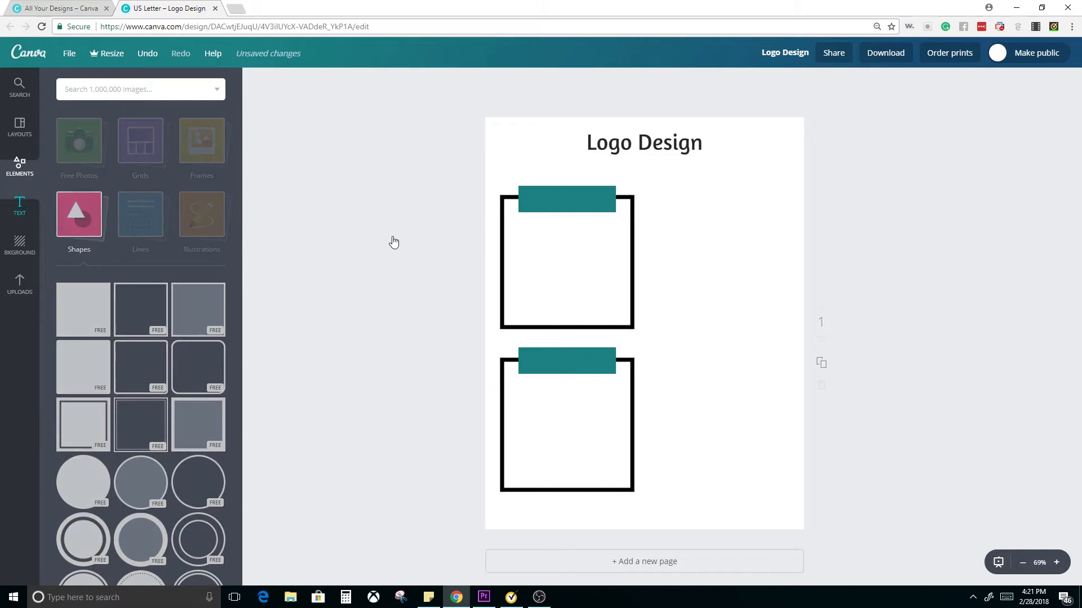
click(579, 202)
click(138, 186)
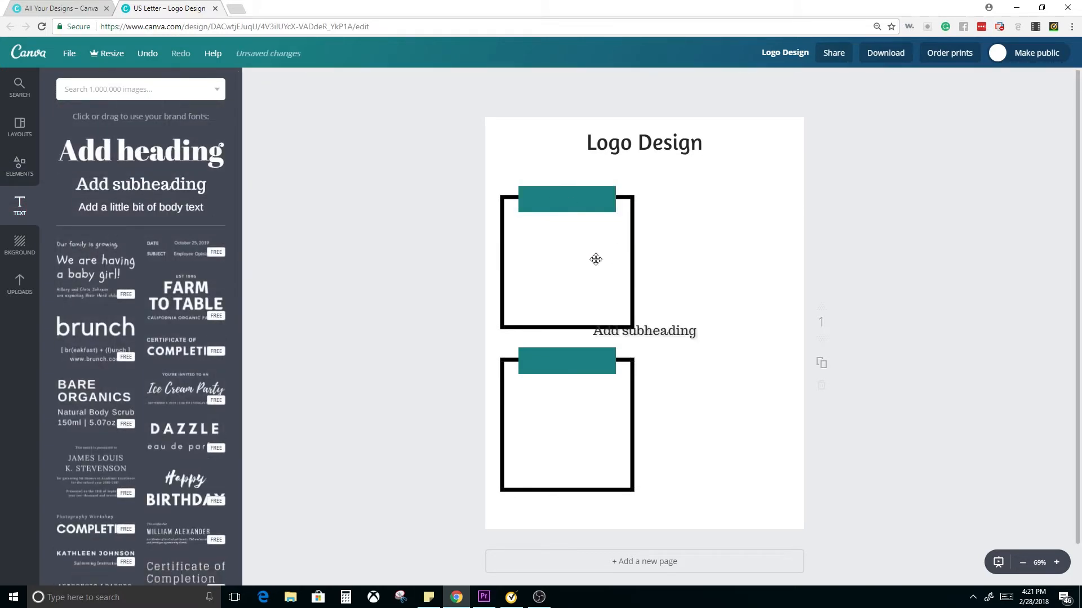
click(697, 332)
double_click(680, 332)
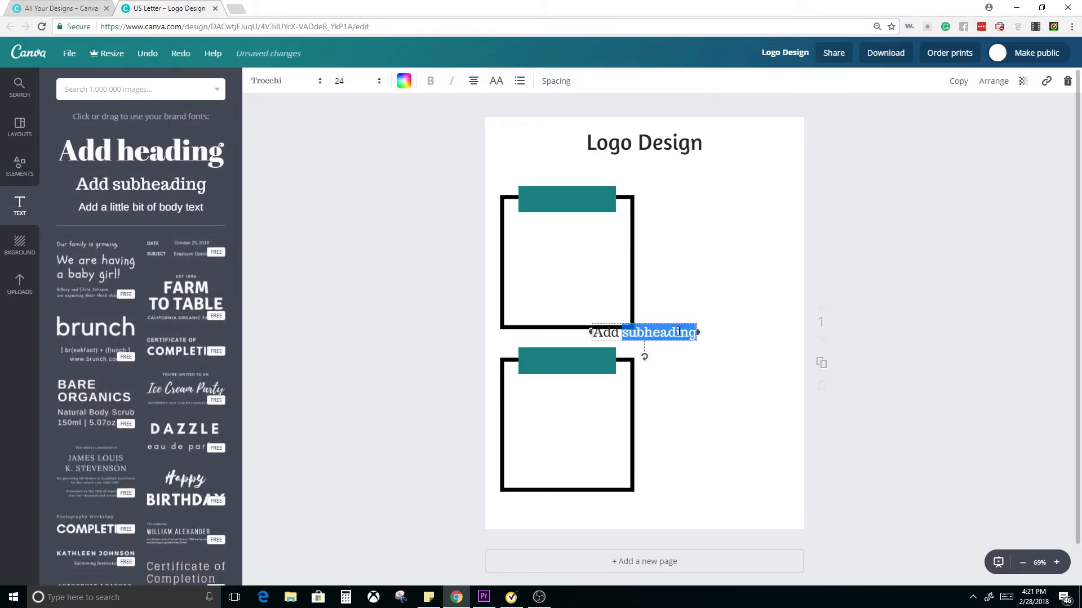
text(Sketch)
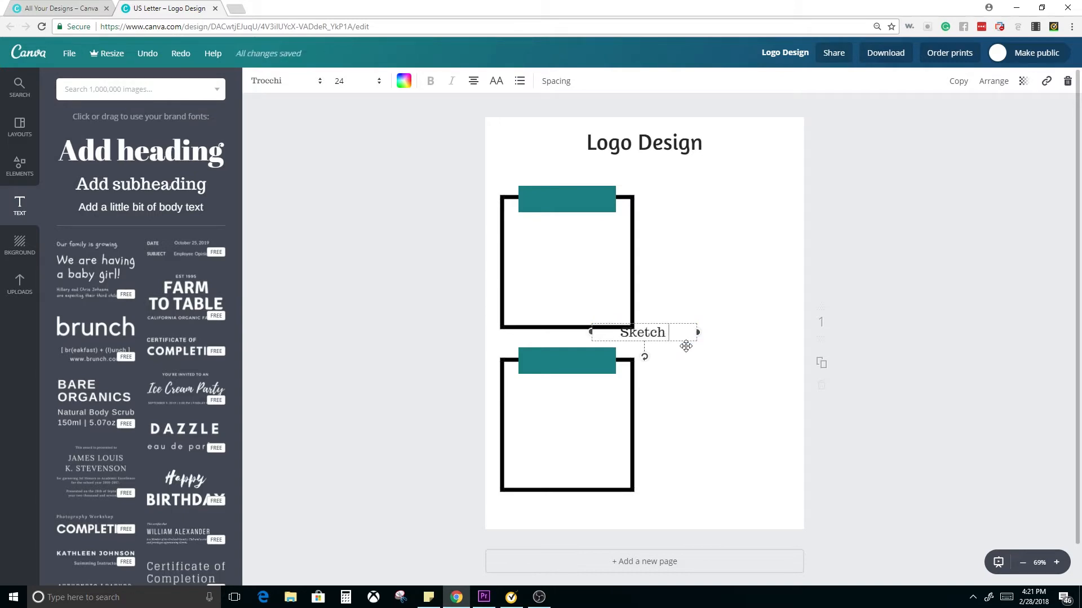
text( #1)
mouse_move(656, 333)
mouse_down()
mouse_move(592, 193)
mouse_move(581, 200)
mouse_up()
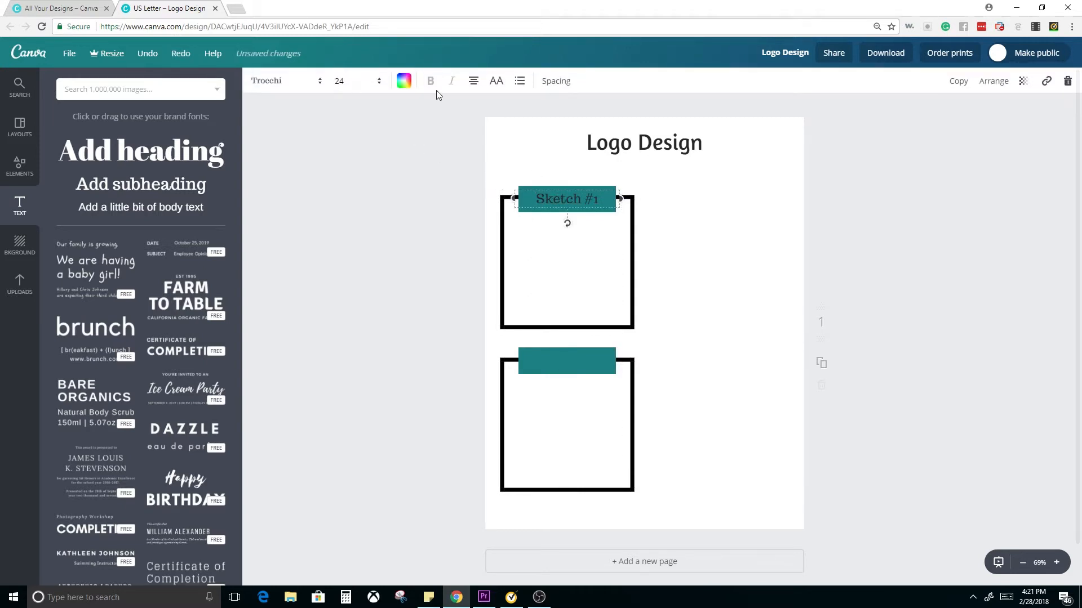
Change the "Sketch #1" label's text colour to white
click(403, 80)
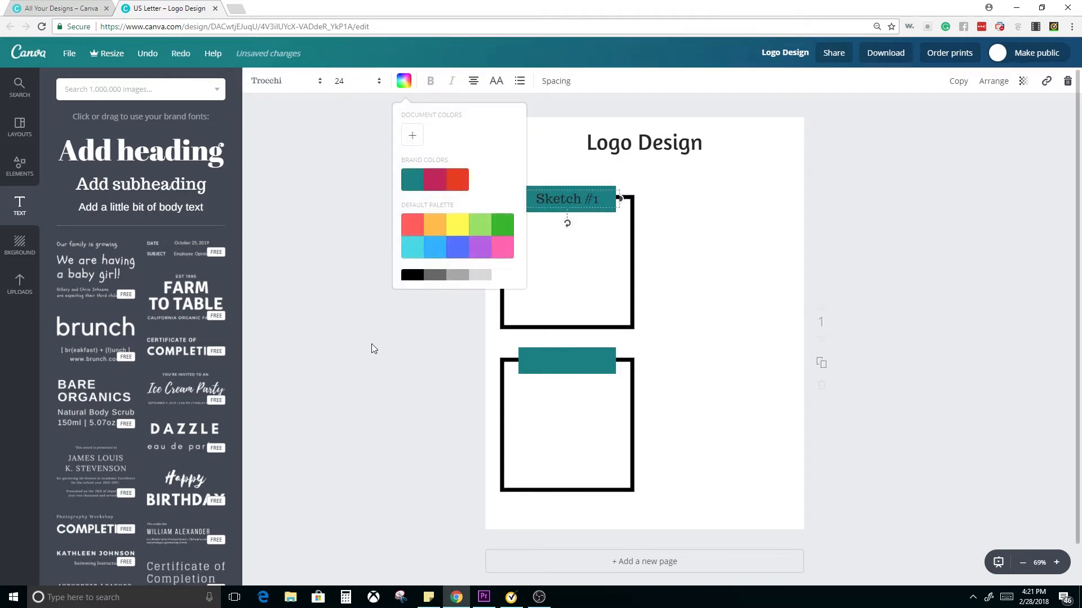
click(503, 275)
click(733, 363)
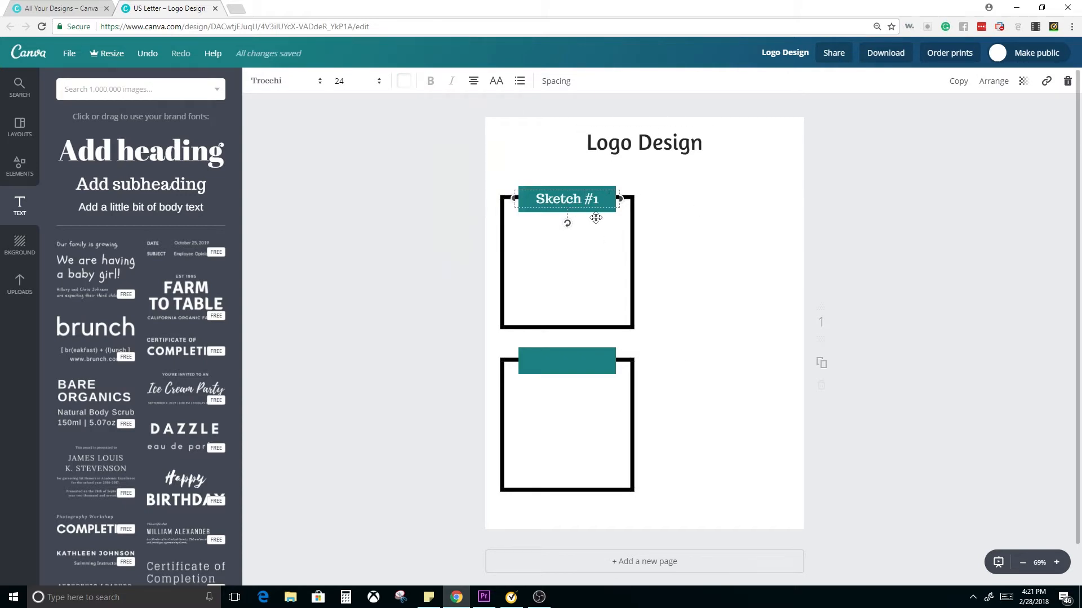
click(768, 281)
Undo the last change and re-centre the "Sketch #1" label on the upper teal banner
click(583, 203)
key(ctrl+z)
mouse_move(566, 235)
mouse_down()
mouse_move(568, 345)
mouse_move(580, 212)
mouse_move(565, 210)
mouse_move(574, 210)
mouse_up()
click(782, 234)
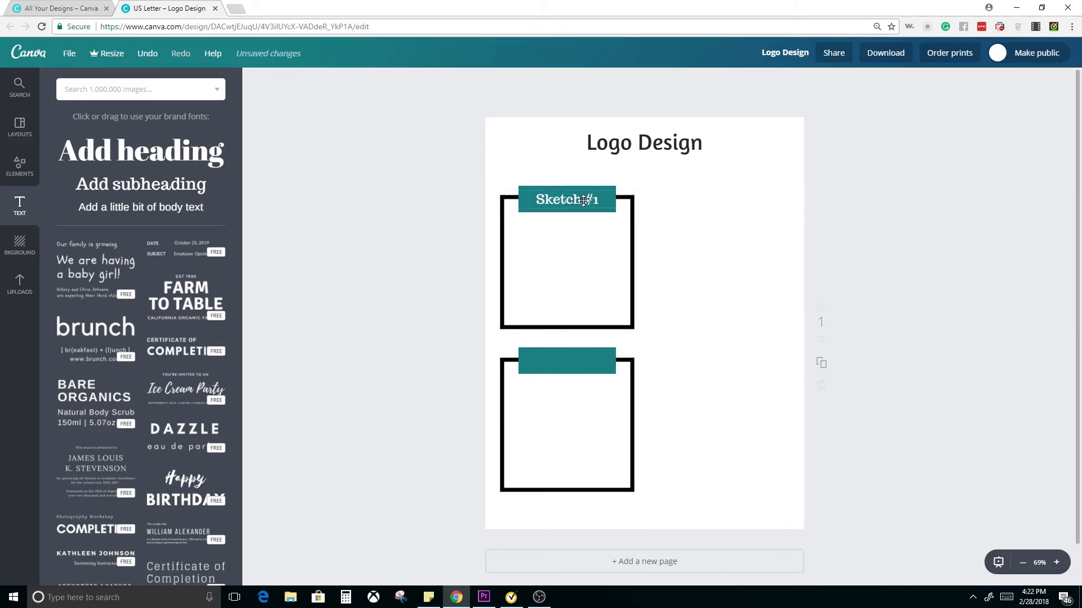
Copy the "Sketch #1" label onto the lower teal banner and change the copy's text to "Sketch #2"
drag(586, 203, 582, 362)
double_click(599, 362)
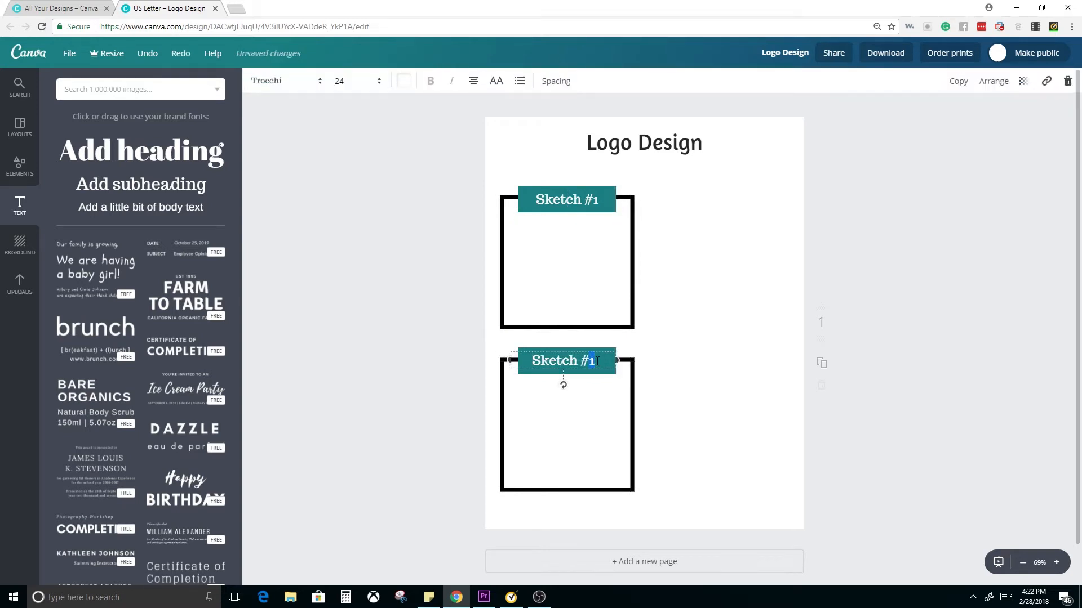
text(2)
click(762, 330)
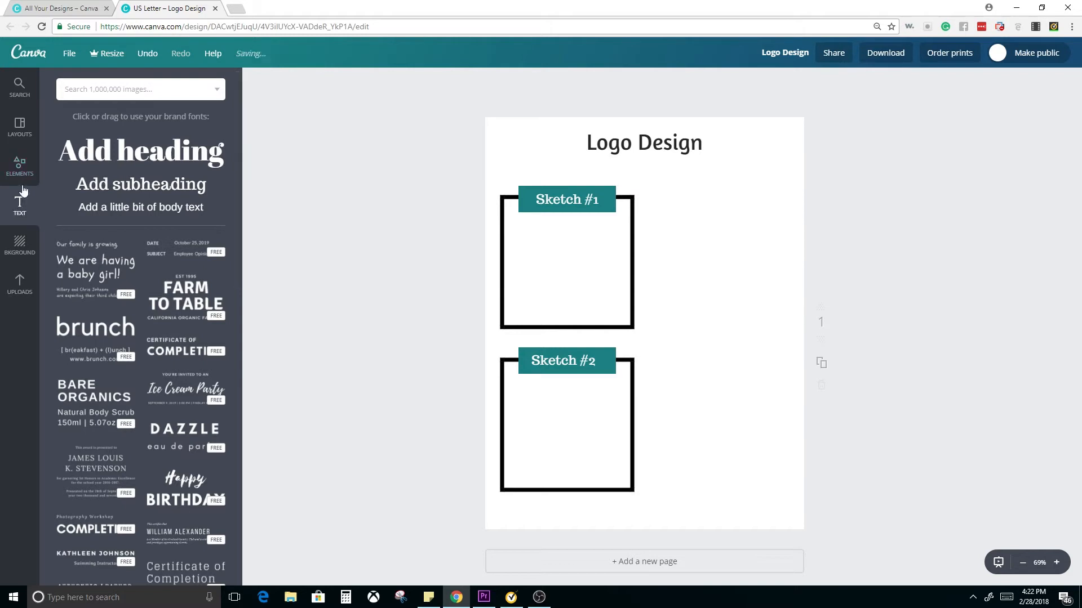
Add the plain solid line to the page, reduce it to a thin rule and colour it black
click(23, 166)
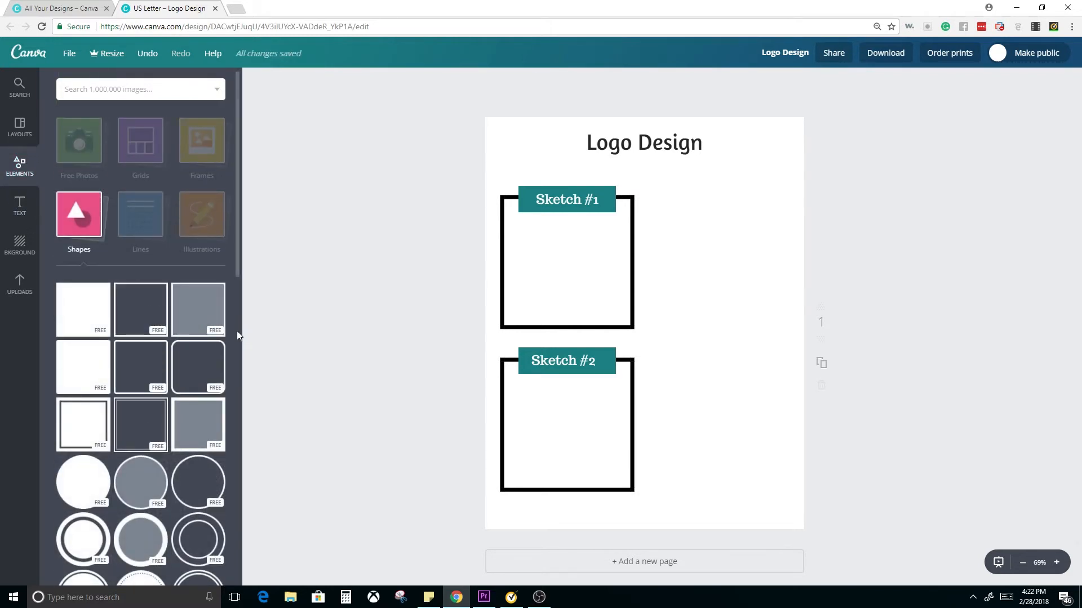
click(150, 213)
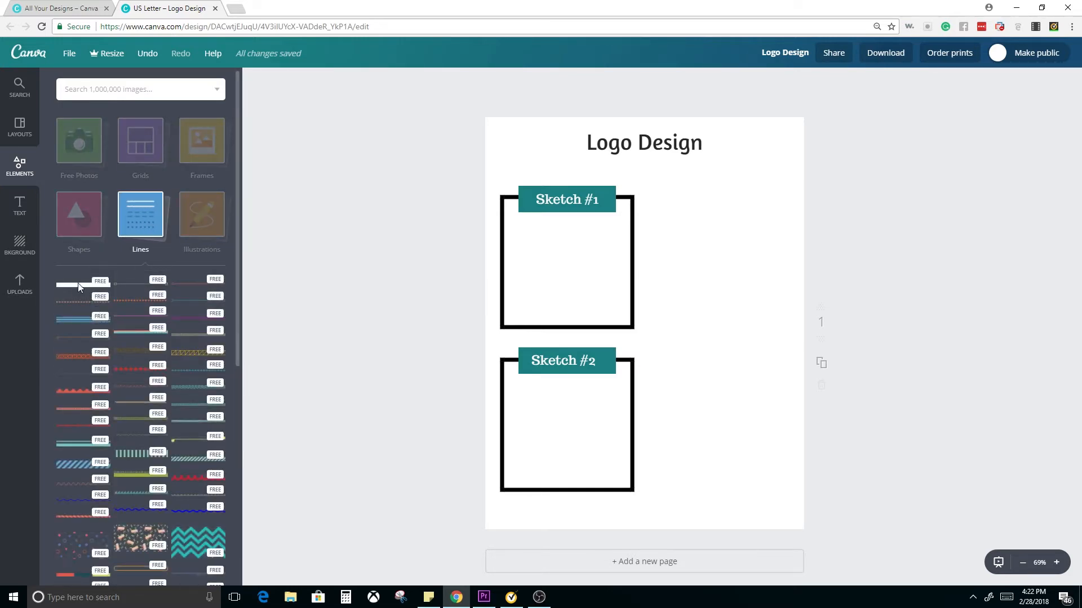
click(79, 288)
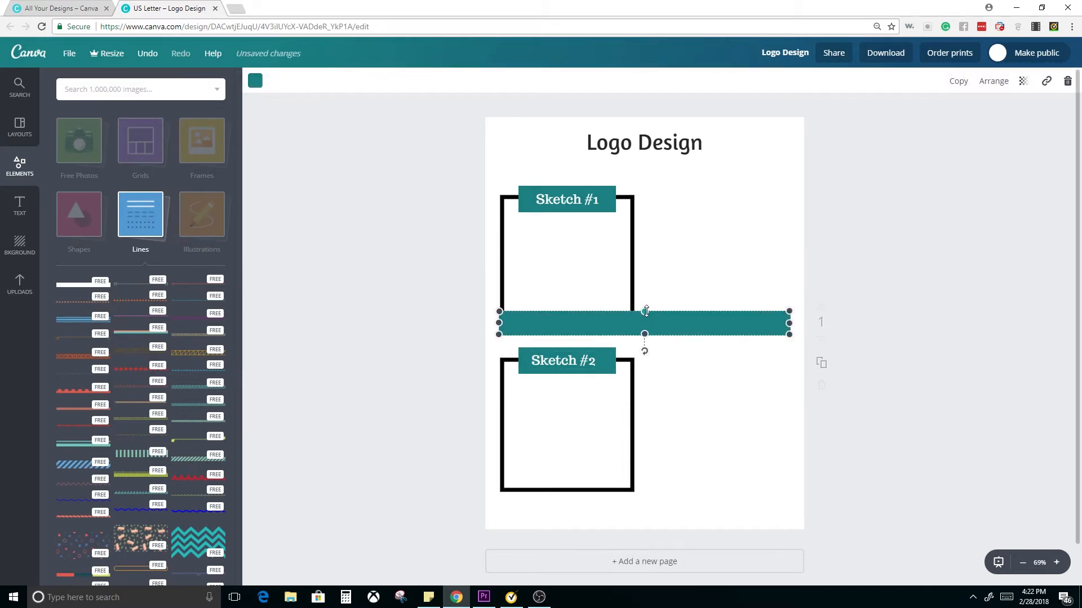
drag(646, 312, 647, 334)
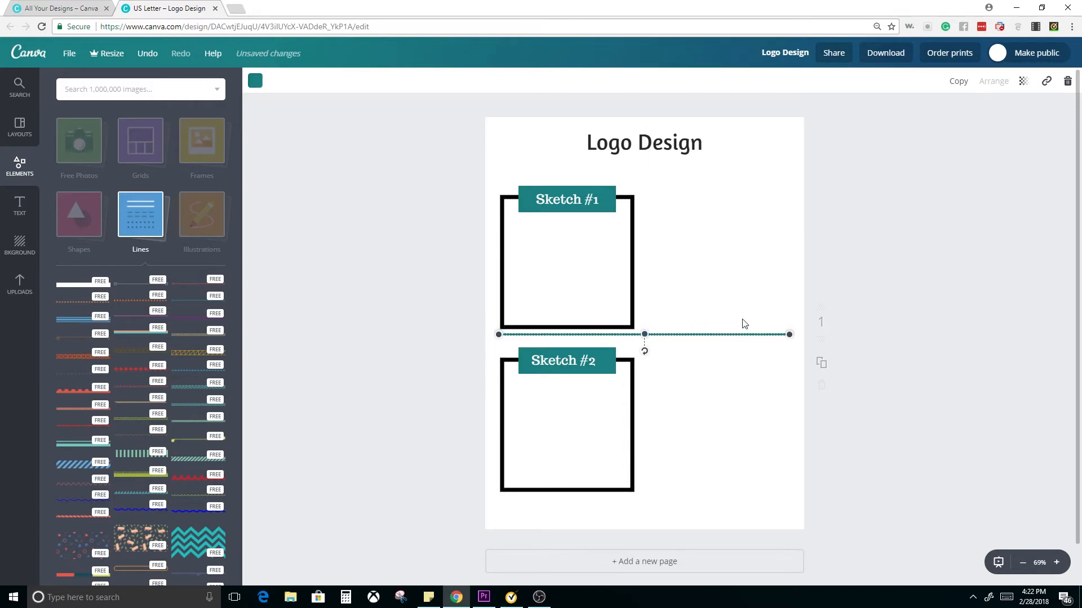
click(256, 81)
click(285, 276)
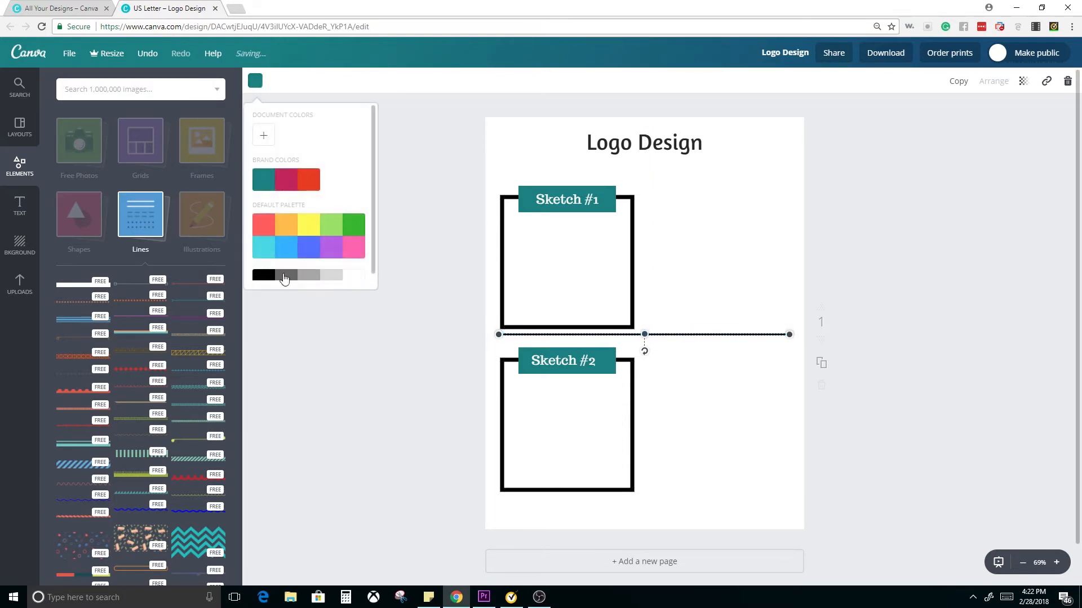
Shorten the black line to roughly half the page width and place it beside the upper frame, just below banner level
drag(790, 334, 641, 338)
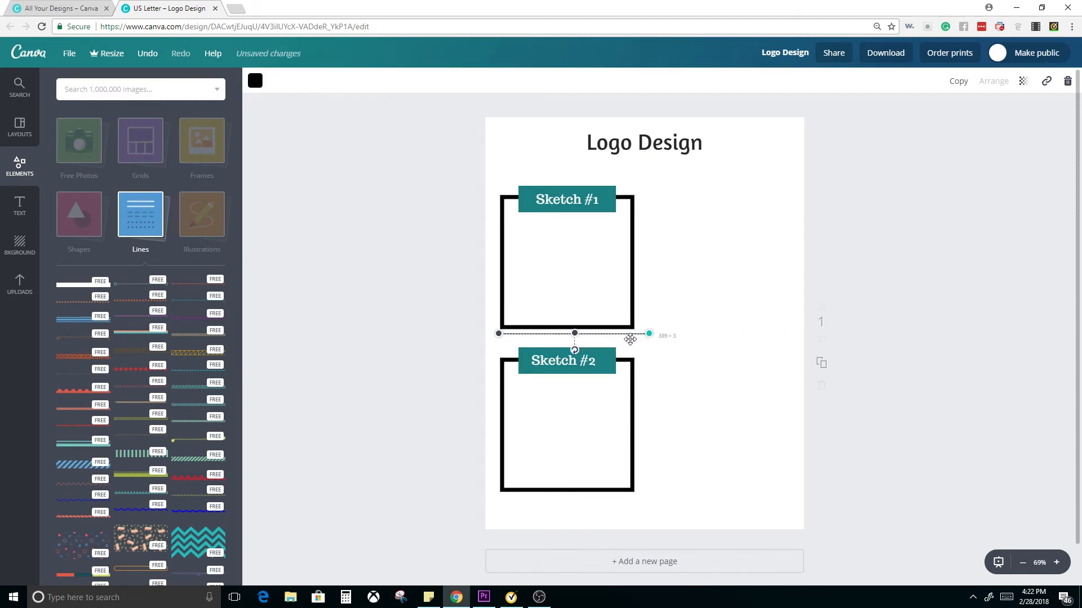
click(705, 341)
mouse_move(629, 335)
mouse_down()
mouse_move(700, 336)
mouse_move(770, 254)
mouse_move(770, 221)
mouse_up()
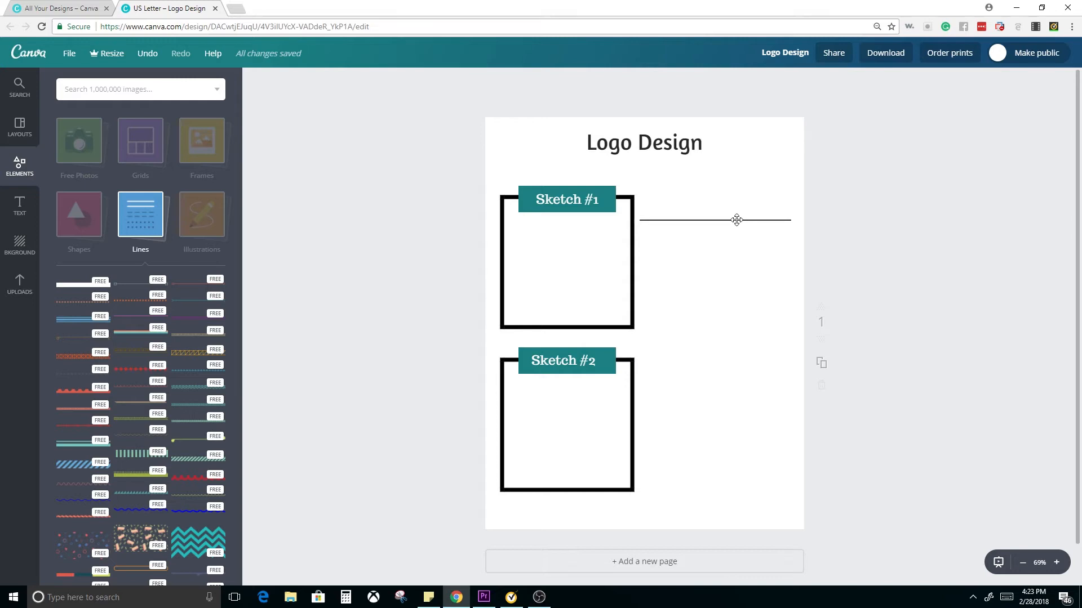
drag(737, 219, 737, 222)
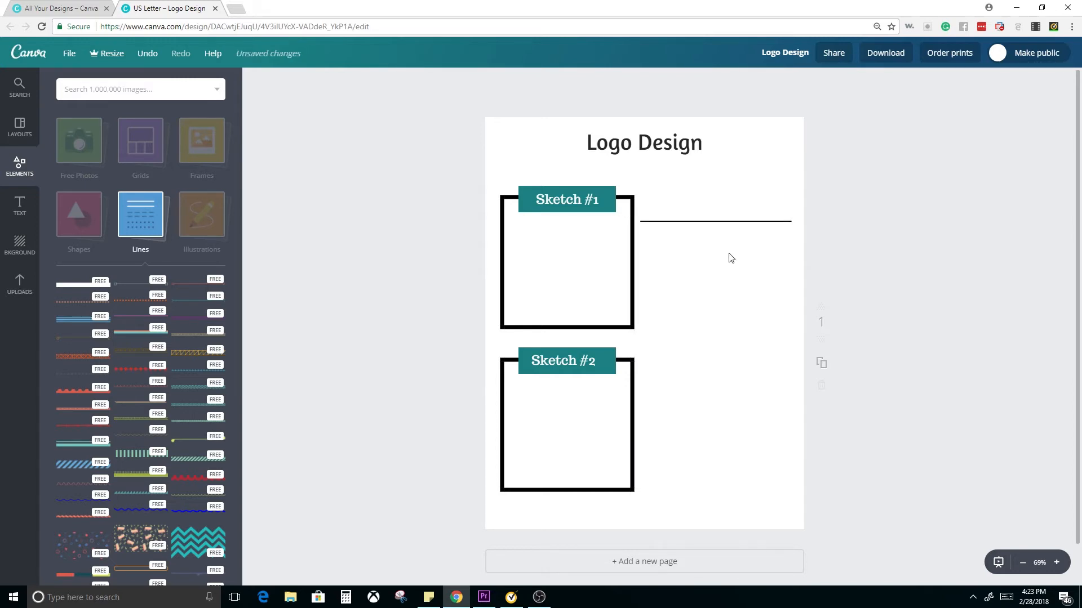
Build a block of eight evenly spaced writing lines beside the upper frame by copying the line, grouping the pair and repeating it
click(729, 222)
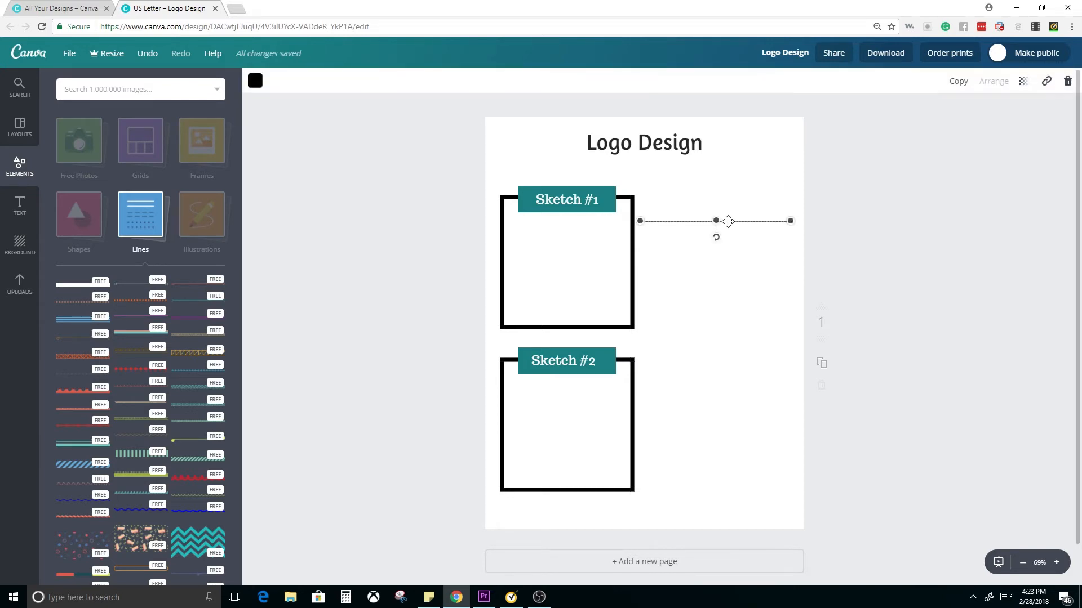
drag(729, 221, 729, 237)
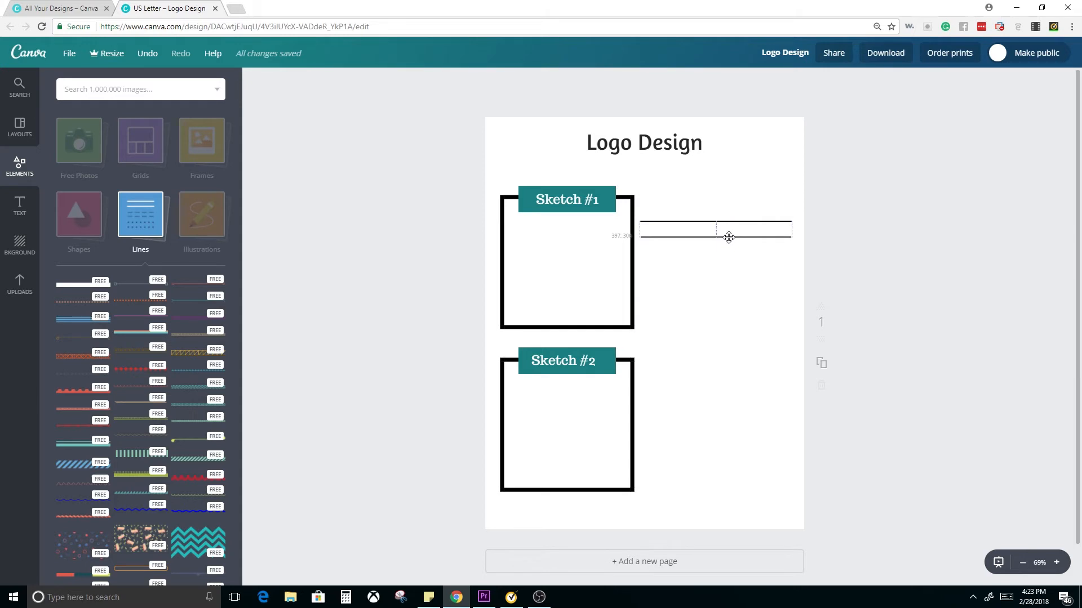
drag(729, 238, 729, 237)
click(694, 177)
drag(690, 178, 739, 266)
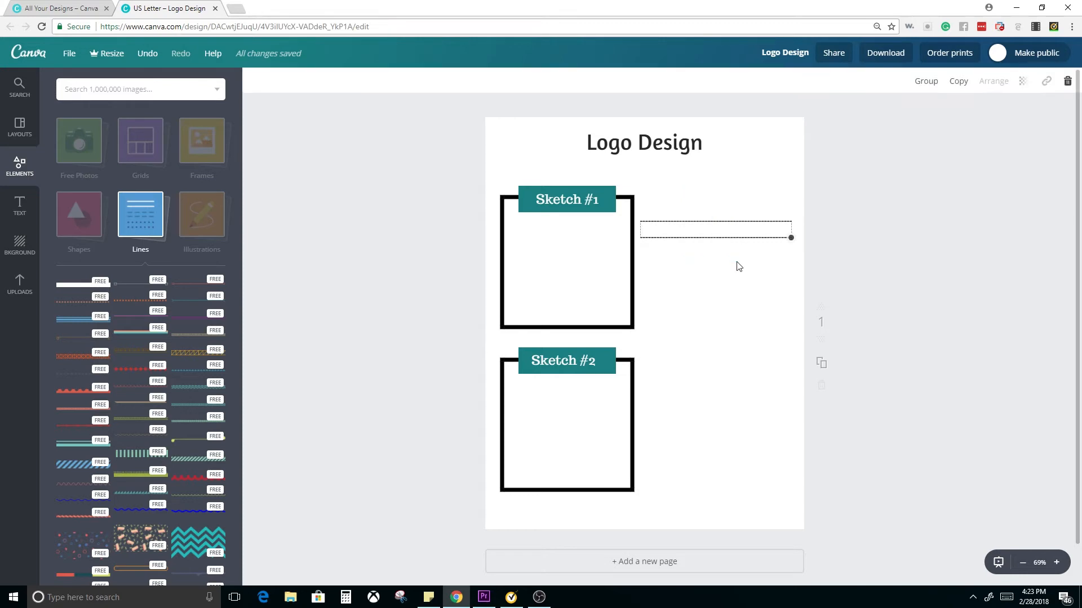
click(921, 84)
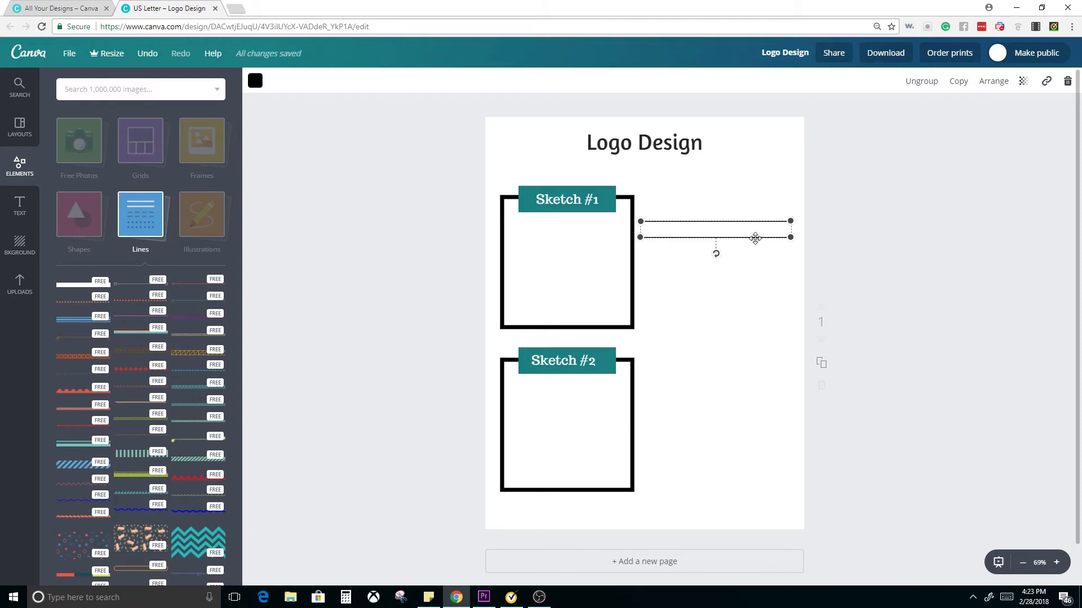
drag(755, 238, 736, 331)
Copy the eight-line block beside the lower frame and shift the upper block up slightly to sit within its frame's height
drag(721, 180, 751, 355)
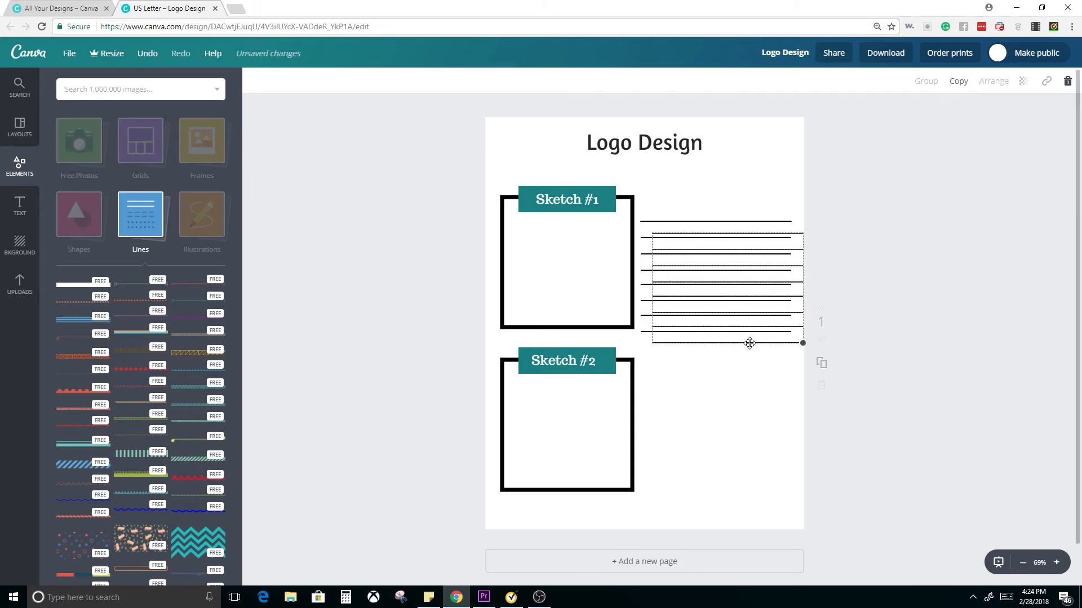
drag(749, 343, 737, 482)
drag(727, 223, 728, 209)
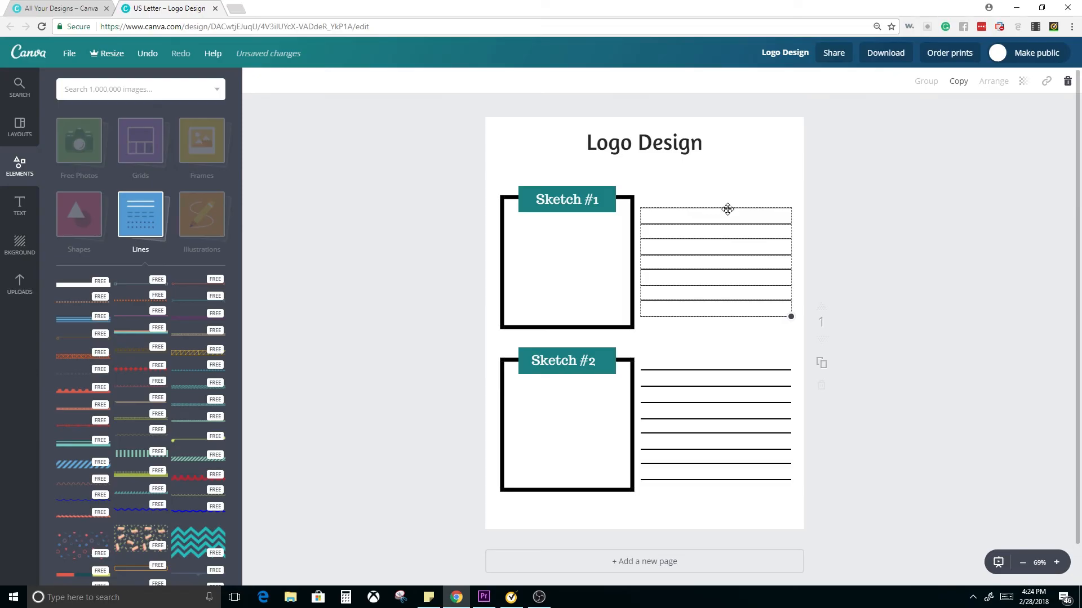
click(921, 290)
drag(779, 208, 778, 209)
click(900, 235)
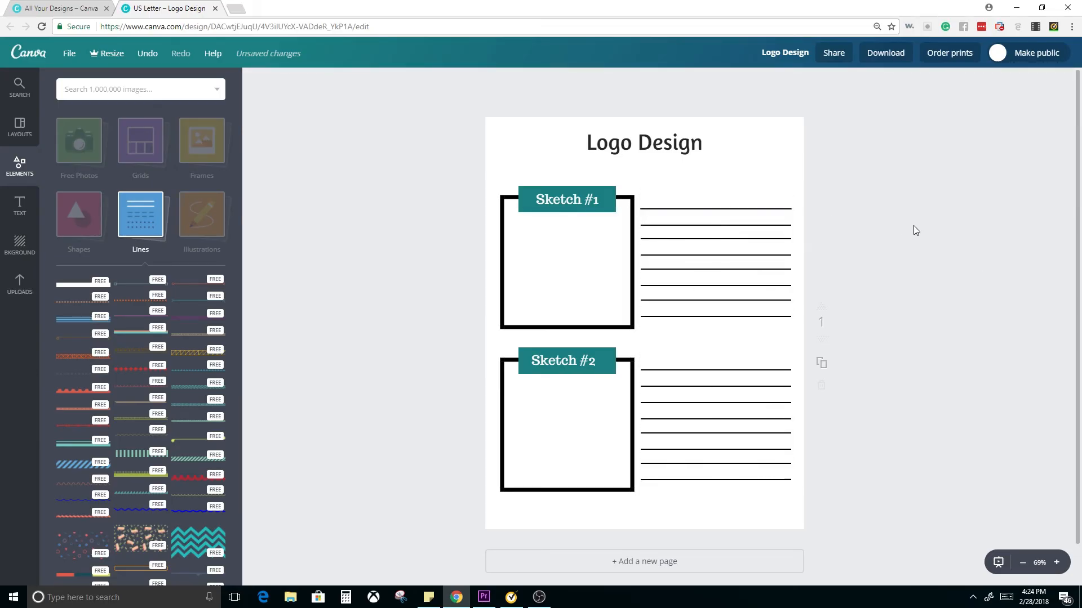
right_click(822, 309)
click(711, 173)
Add a subheading reading "Notes" and centre it above the upper writing lines, level with the "Sketch #1" label
click(21, 207)
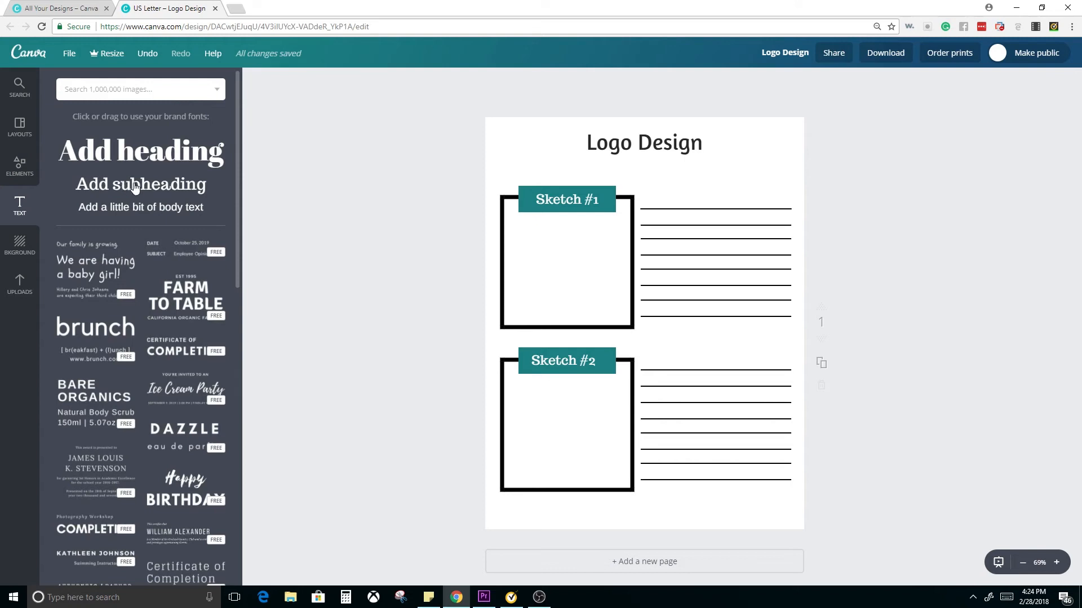
drag(119, 186, 665, 336)
double_click(664, 336)
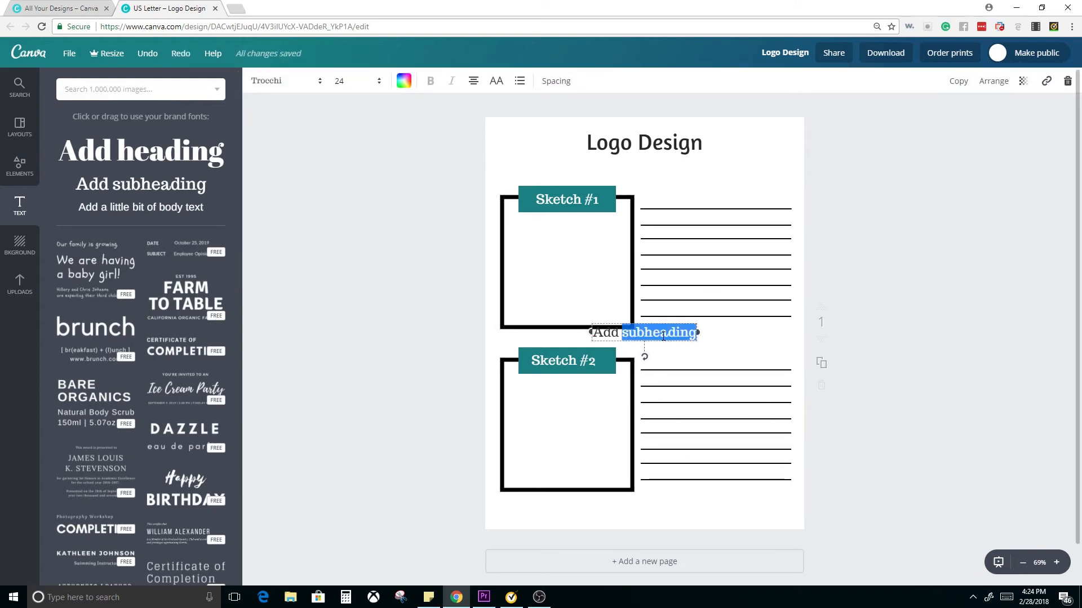
triple_click(662, 342)
text(Note)
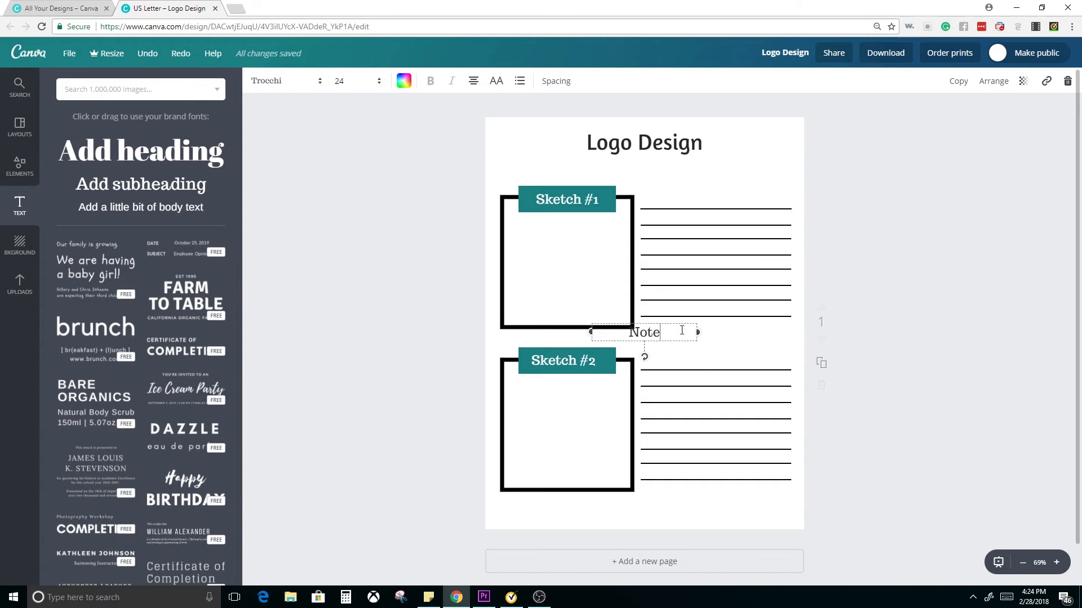
text(s)
mouse_move(679, 323)
mouse_down()
mouse_move(741, 178)
mouse_move(739, 191)
mouse_up()
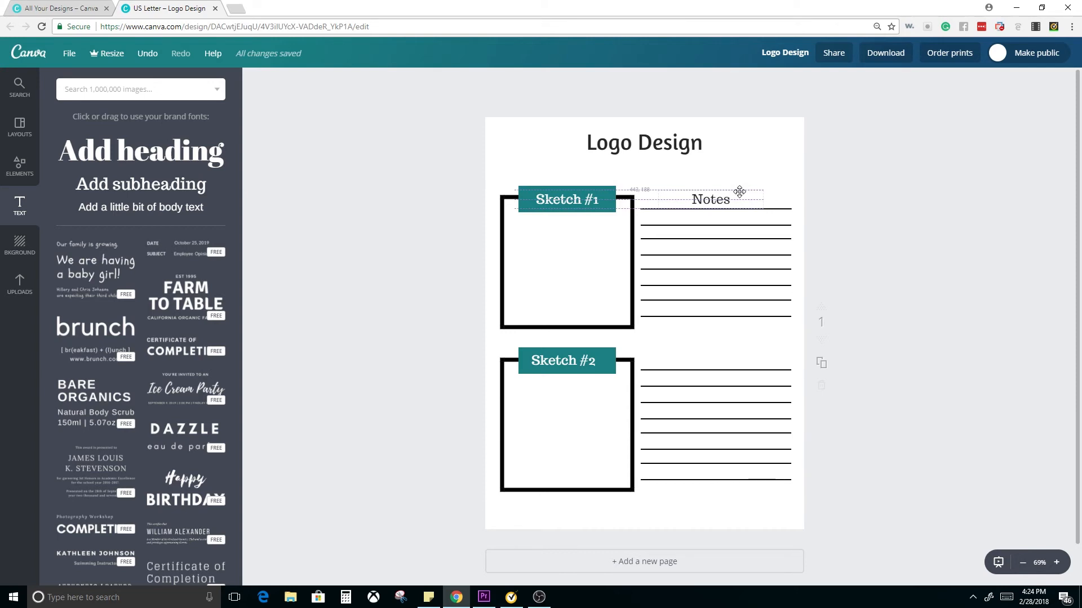
Copy the "Notes" label and place the copy above the lower writing lines, level with the "Sketch #2" label
right_click(739, 192)
click(703, 193)
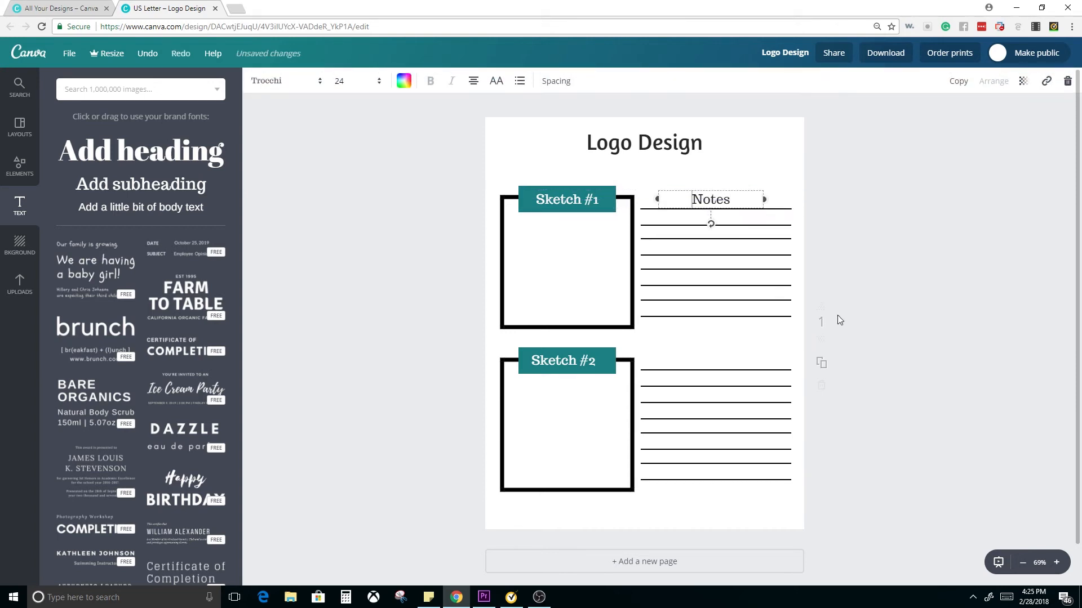
click(935, 313)
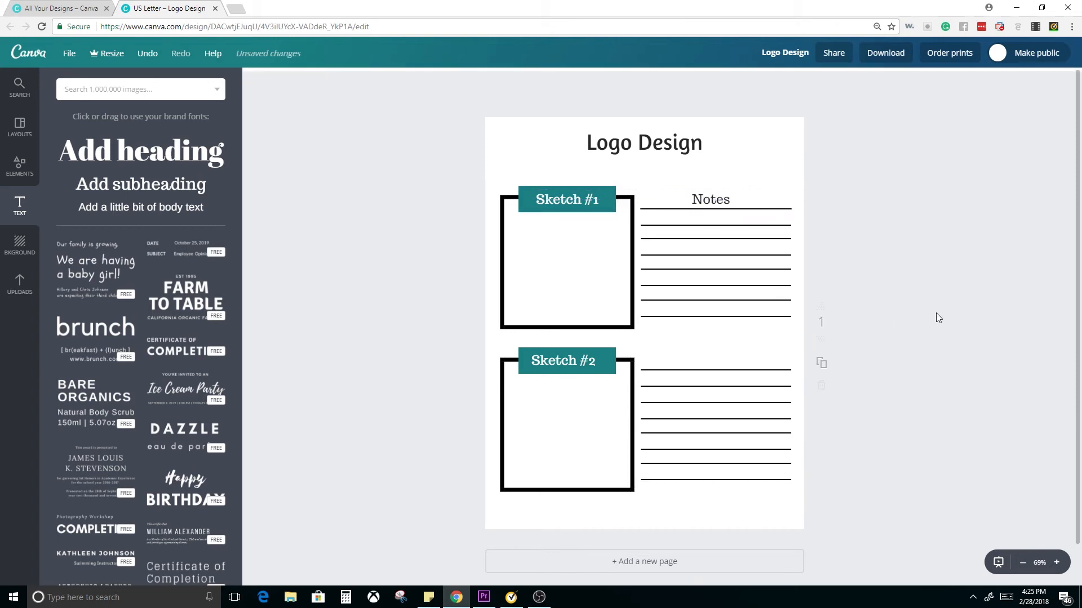
click(709, 200)
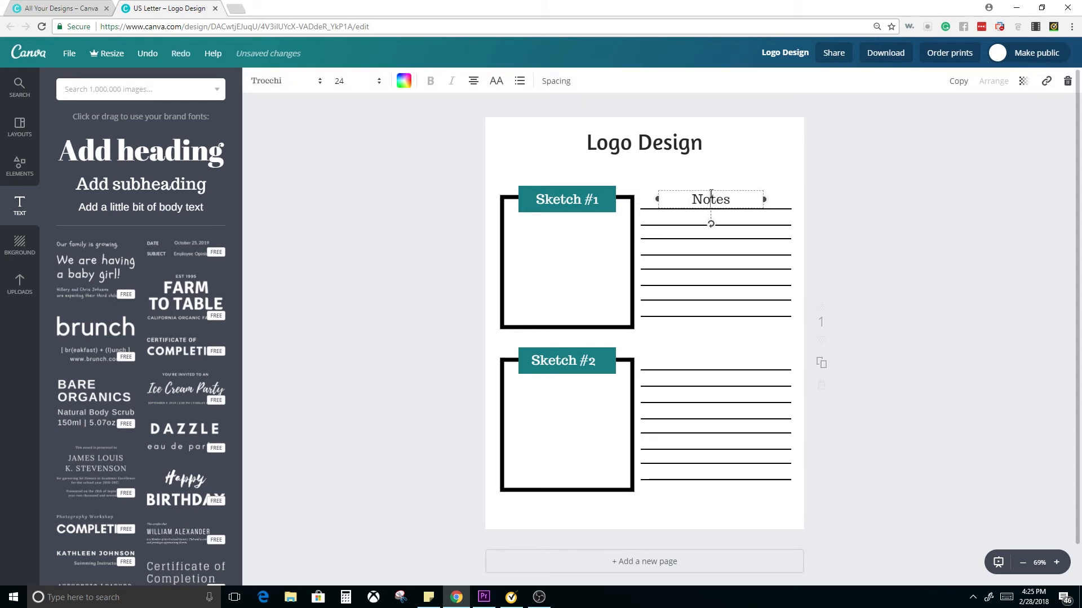
click(744, 181)
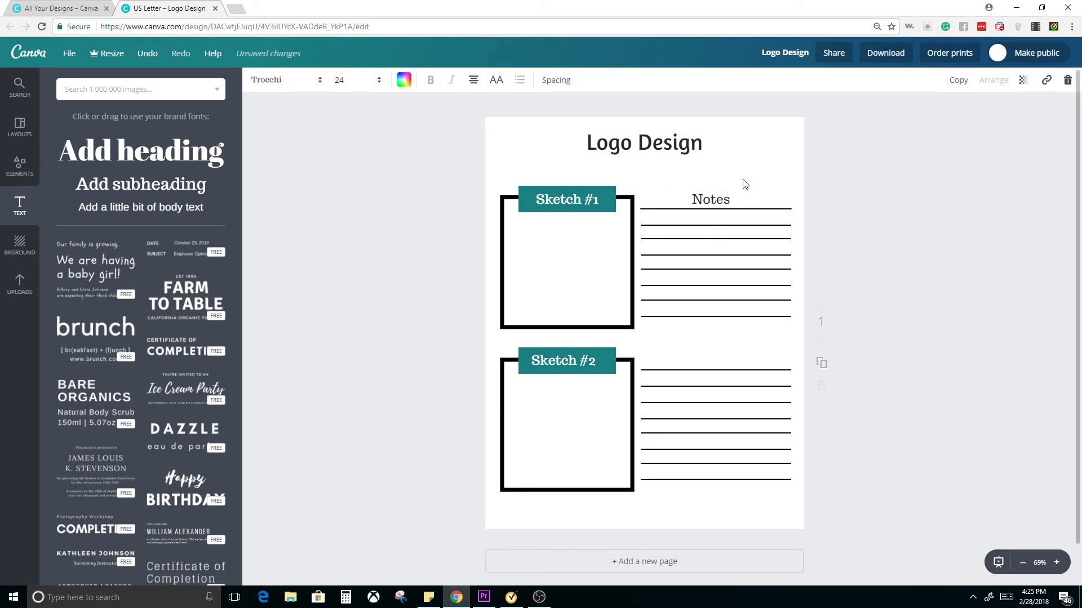
key(ctrl+v)
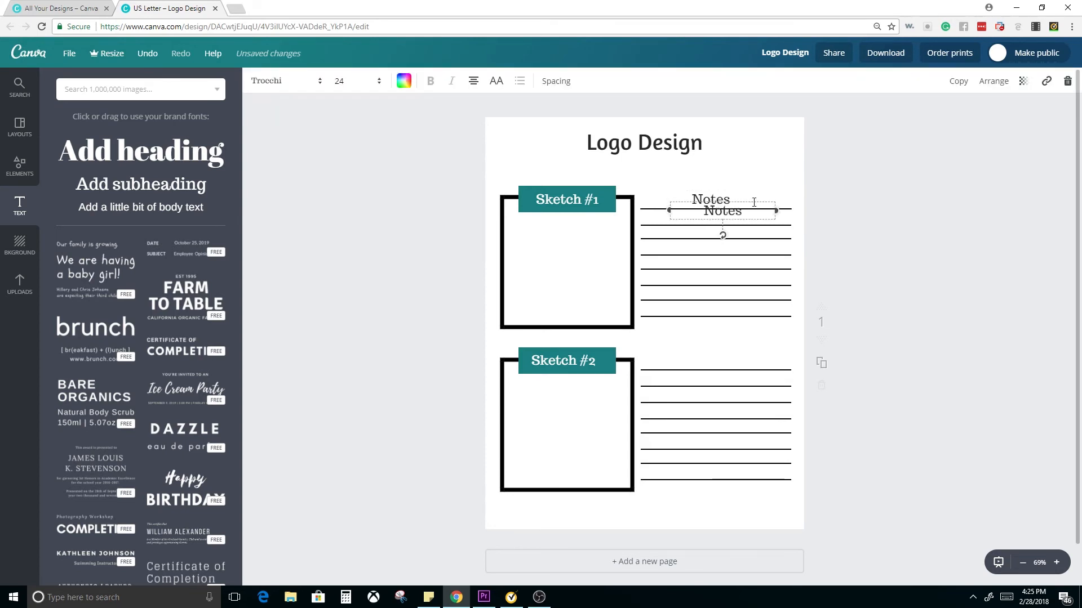
drag(752, 203, 744, 347)
click(918, 364)
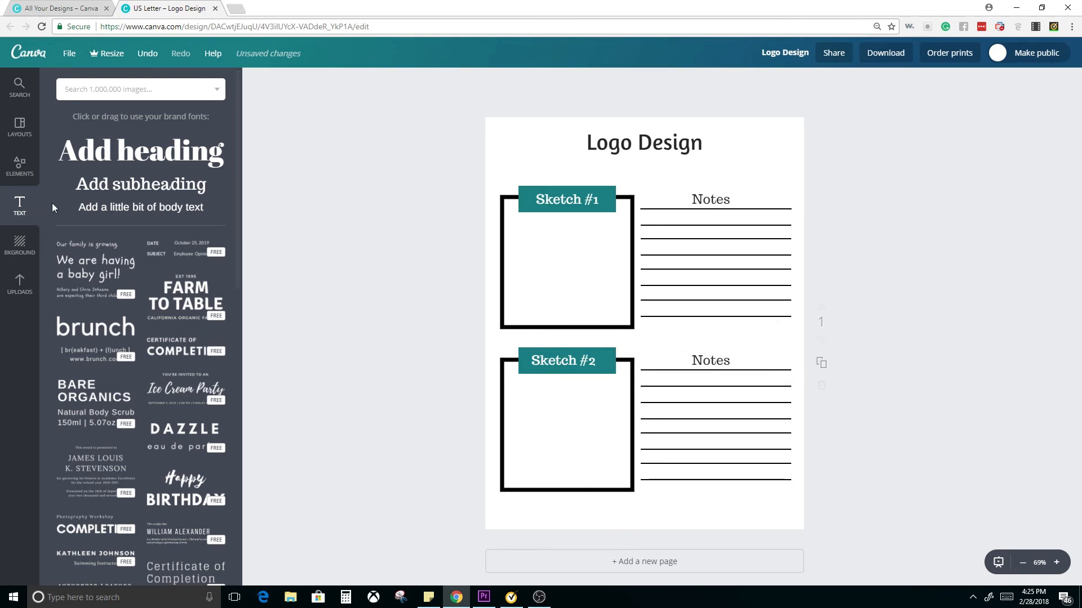
click(17, 244)
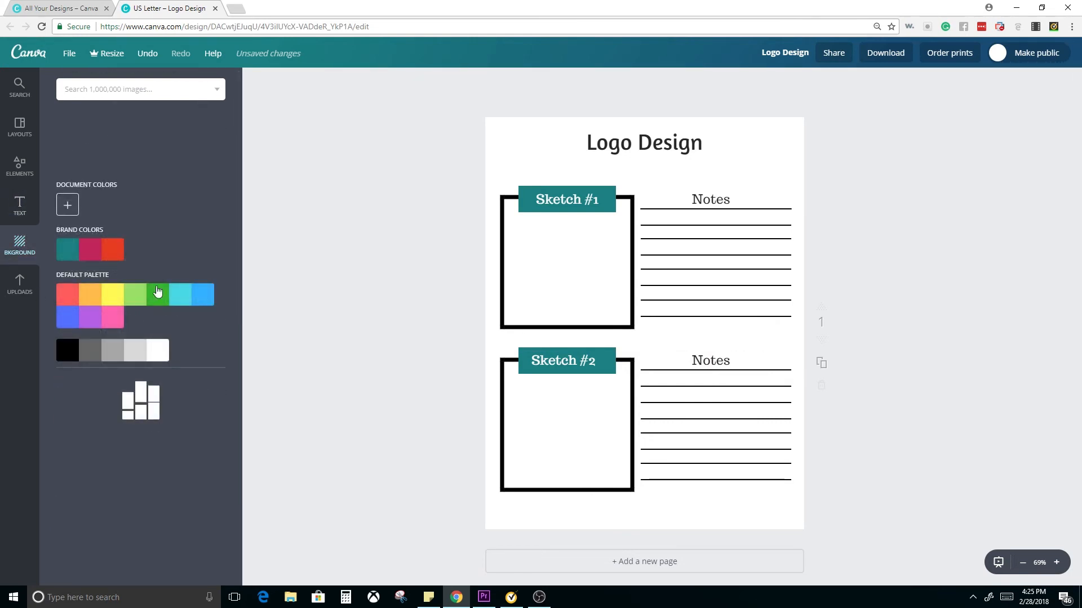
click(21, 169)
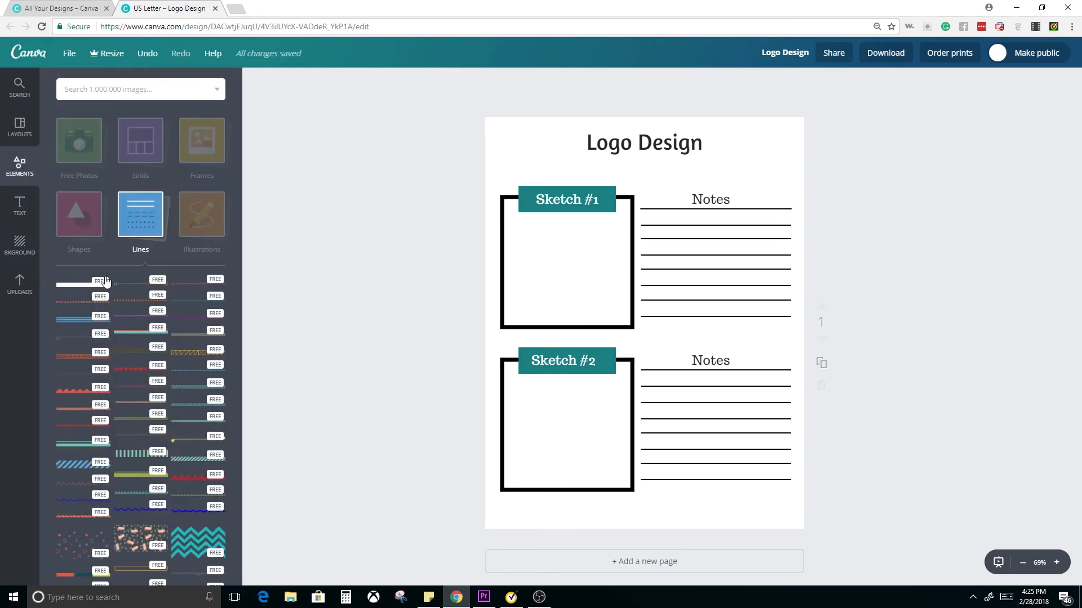
drag(466, 111, 827, 161)
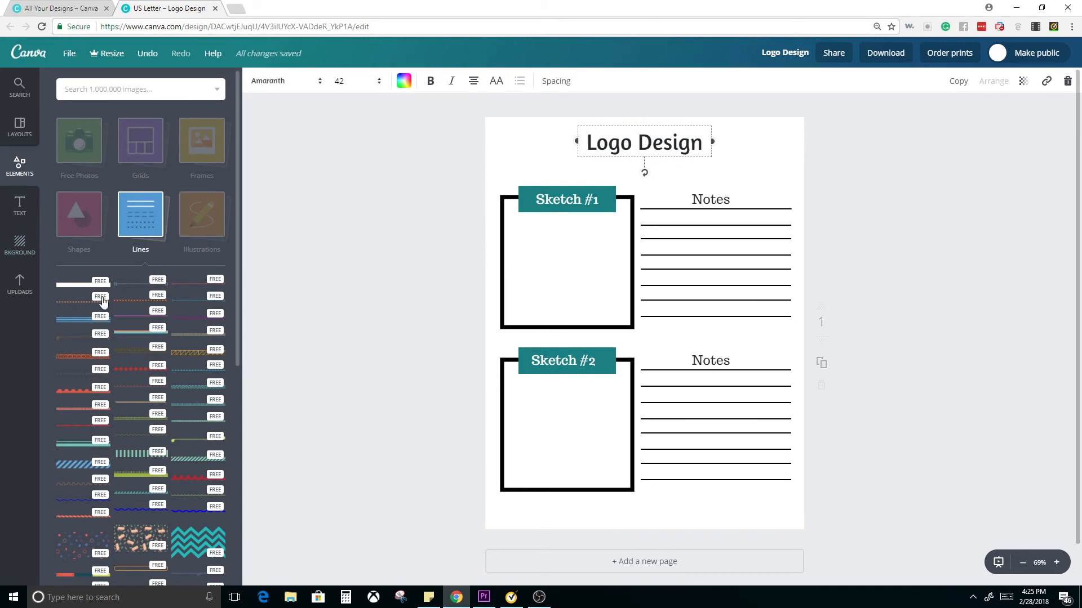
click(372, 234)
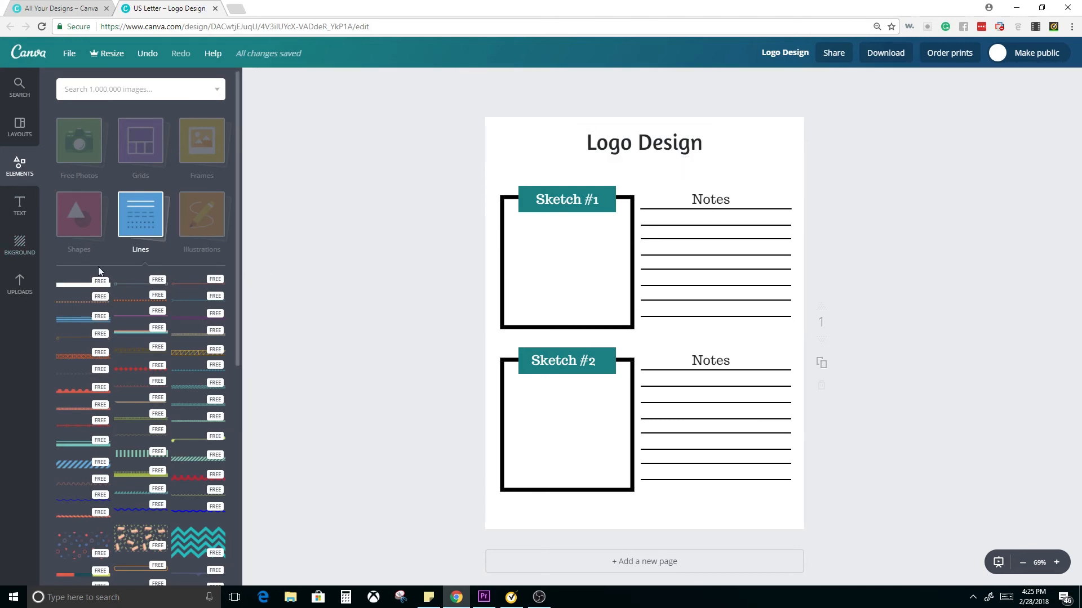
Add a solid square shape to the page, move it over the lower notes area and colour it teal
click(99, 217)
click(81, 219)
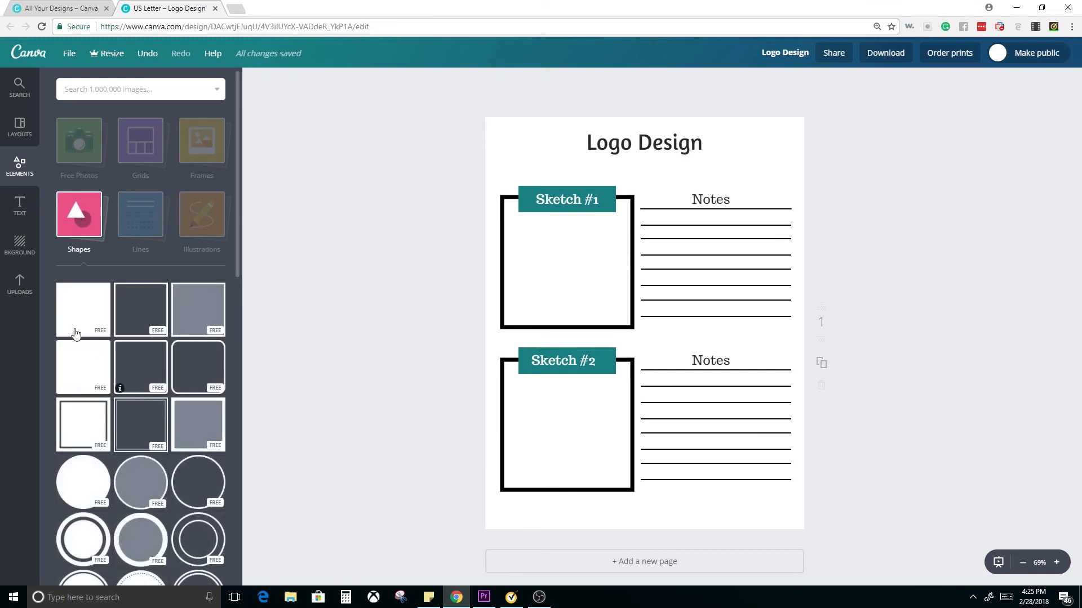
click(76, 314)
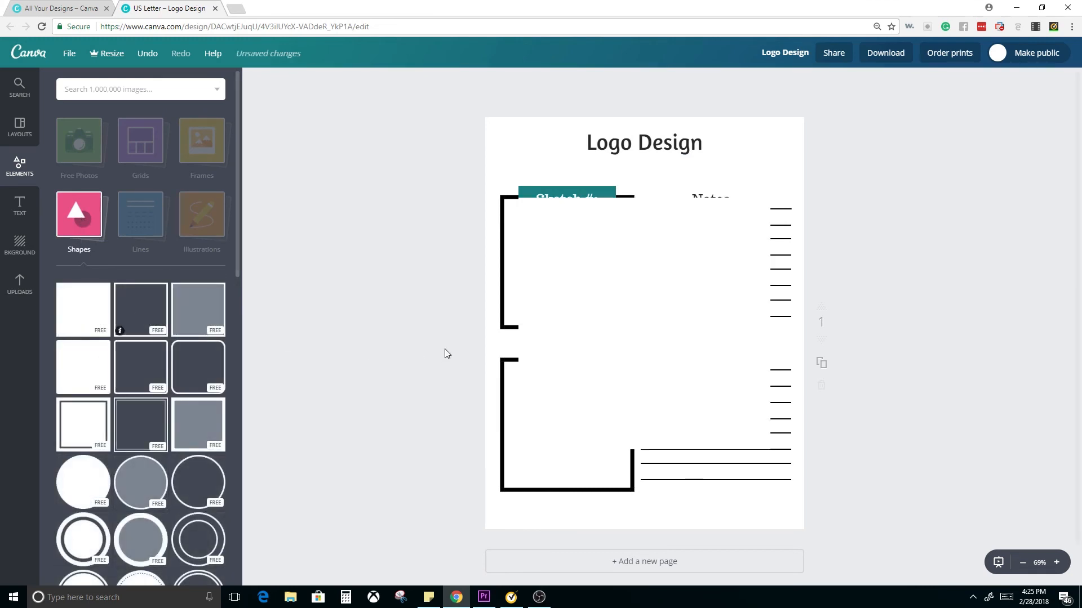
drag(520, 199, 626, 306)
key(Escape)
click(657, 378)
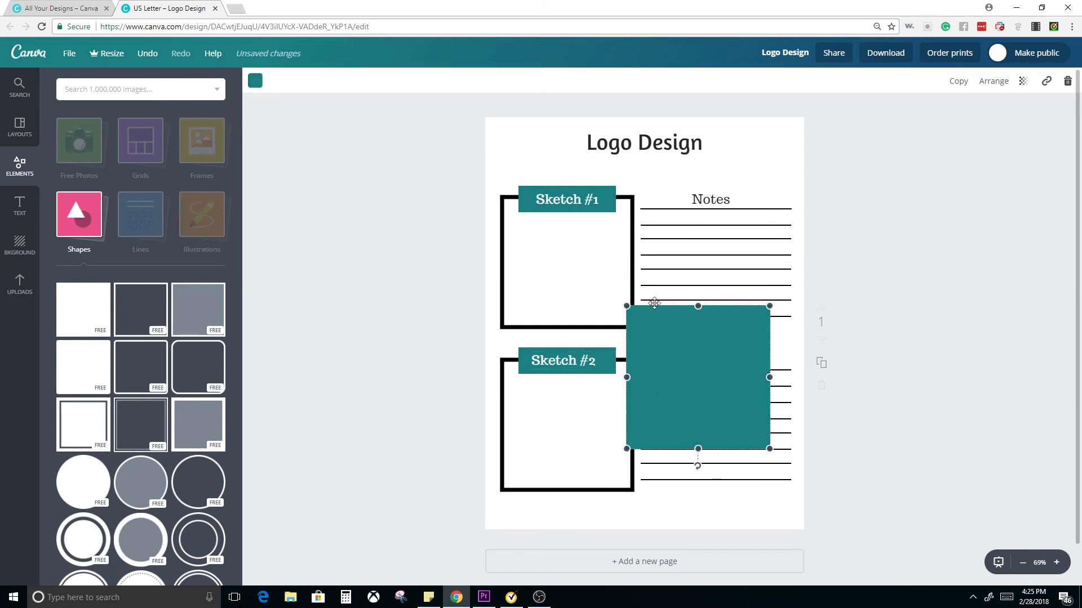
Reshape the teal square into a wide, flat banner running across the title from the page's left edge, and send it behind the title text
drag(657, 378, 609, 97)
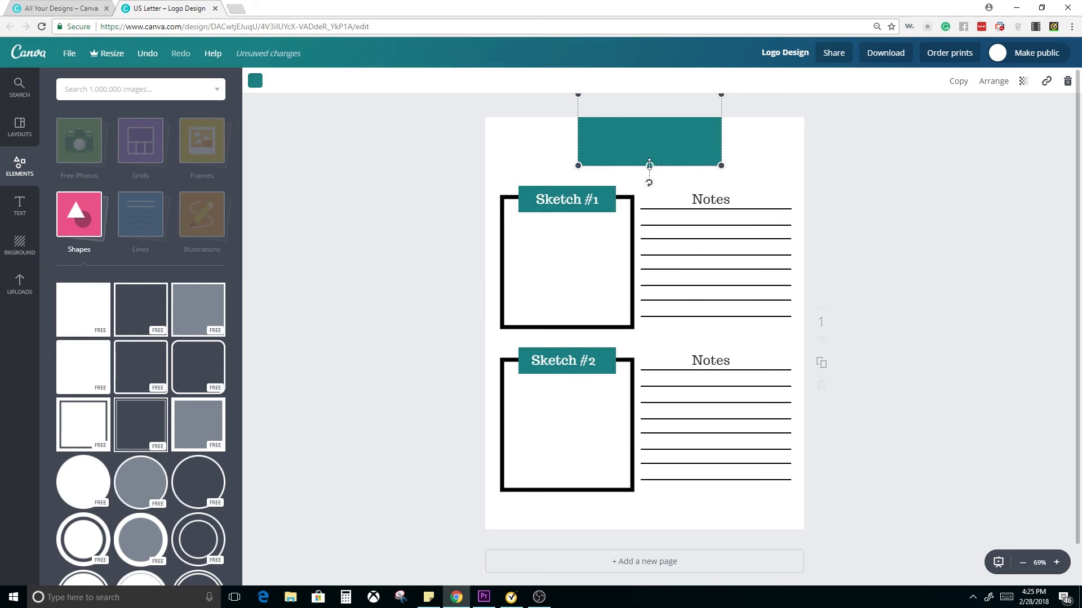
drag(651, 158, 712, 200)
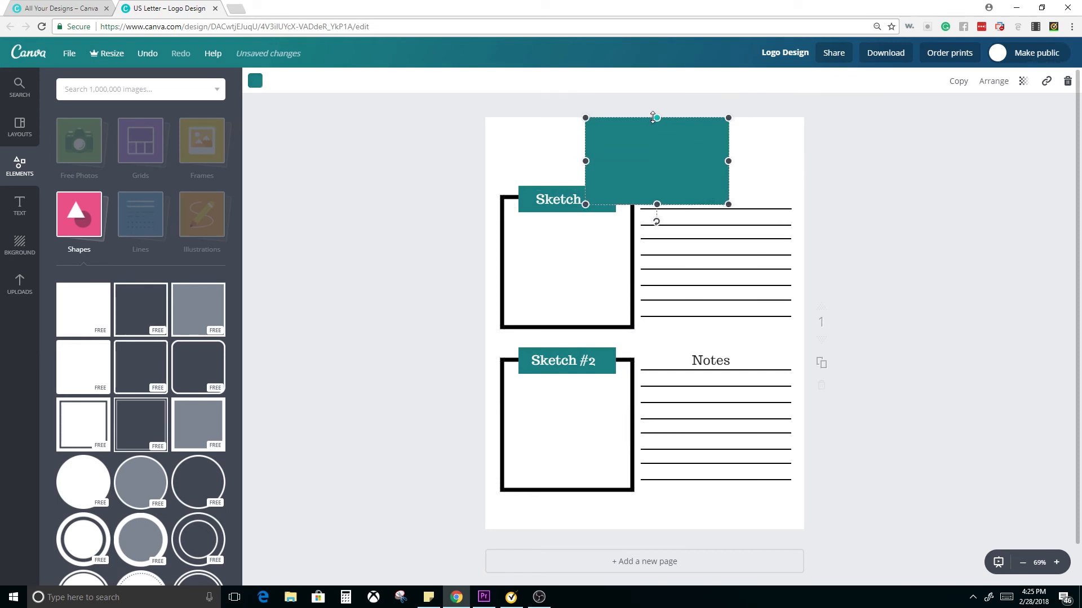
drag(653, 117, 675, 146)
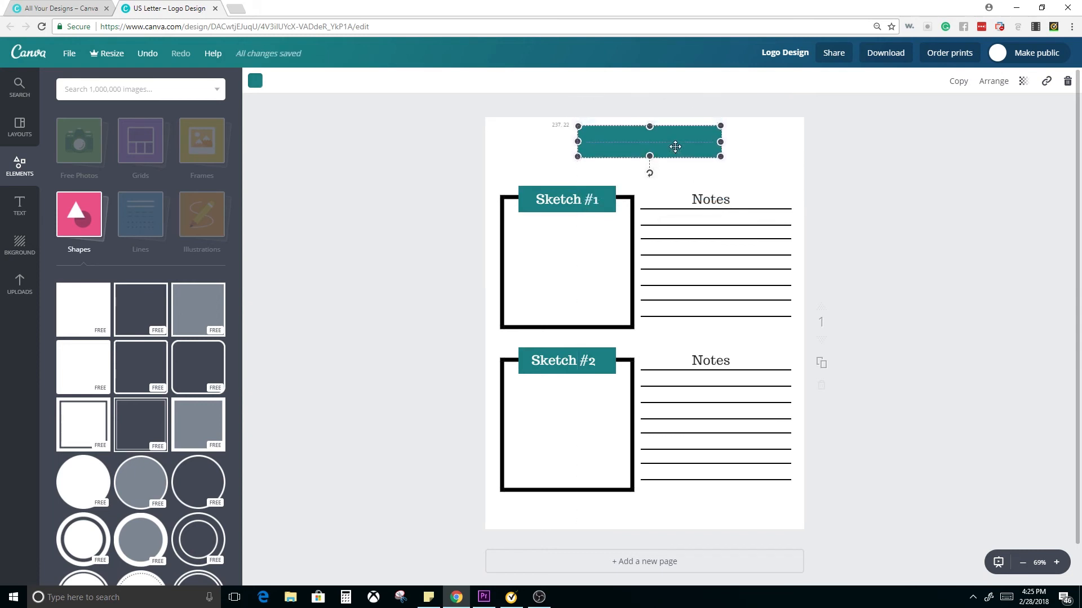
drag(579, 142, 473, 141)
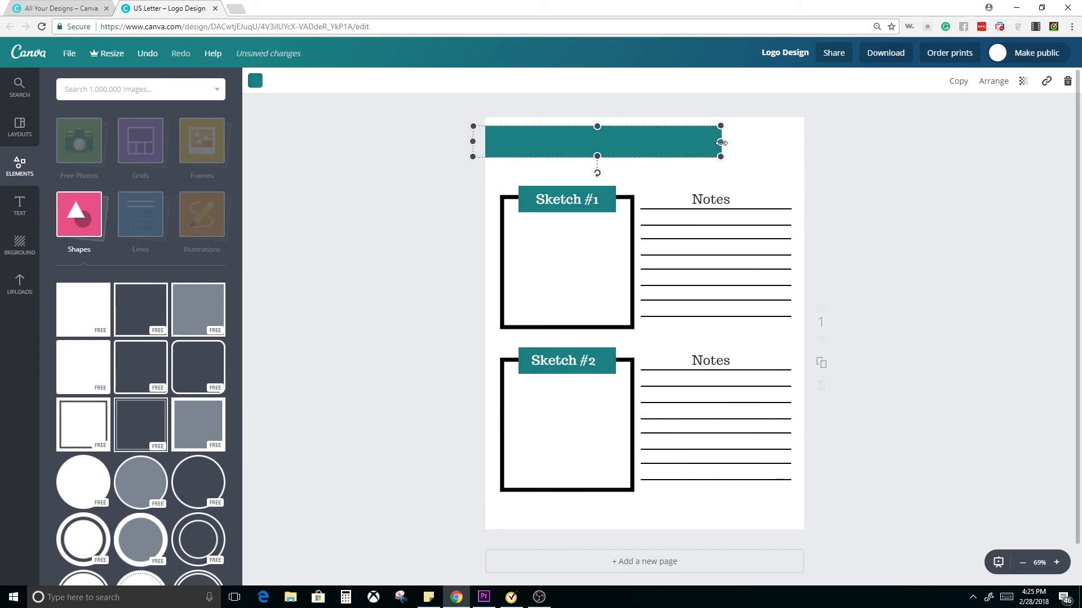
drag(722, 143, 743, 145)
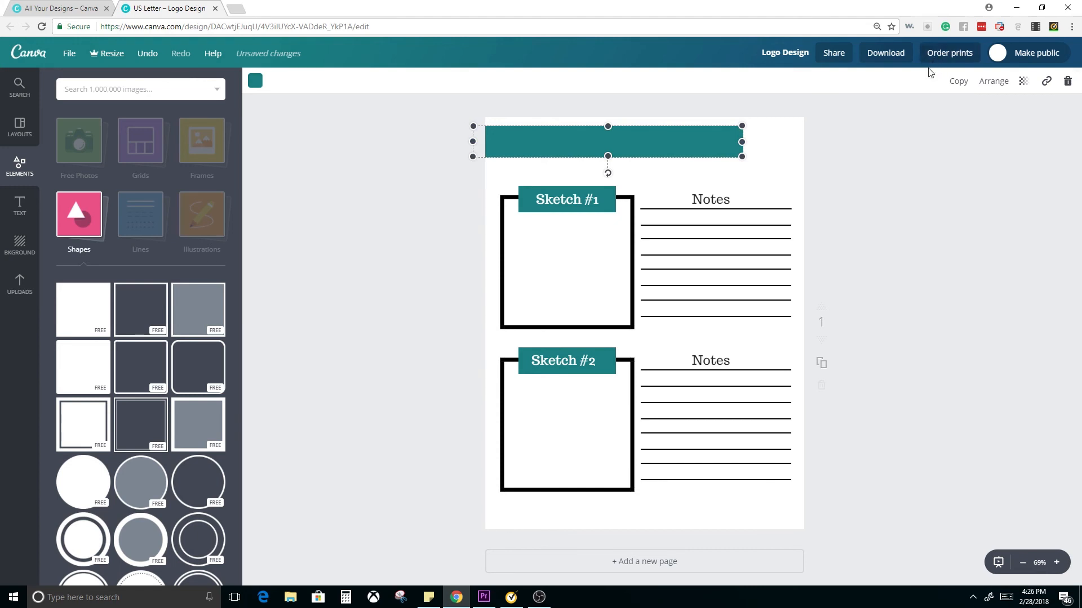
click(995, 83)
click(981, 133)
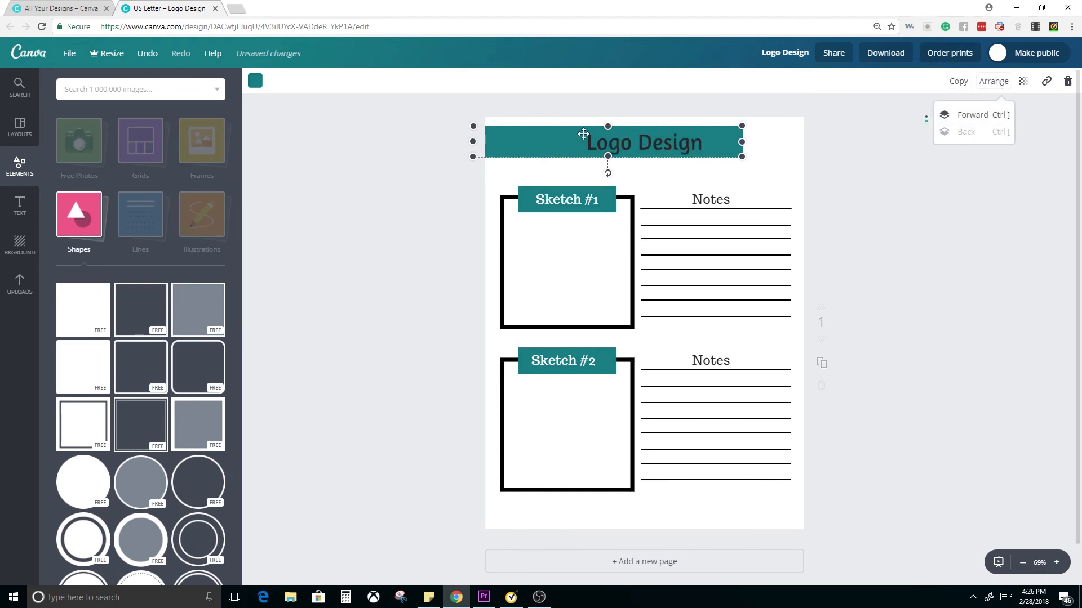
Recolour the "Logo Design" title text white and nudge it slightly left on the teal banner
click(663, 148)
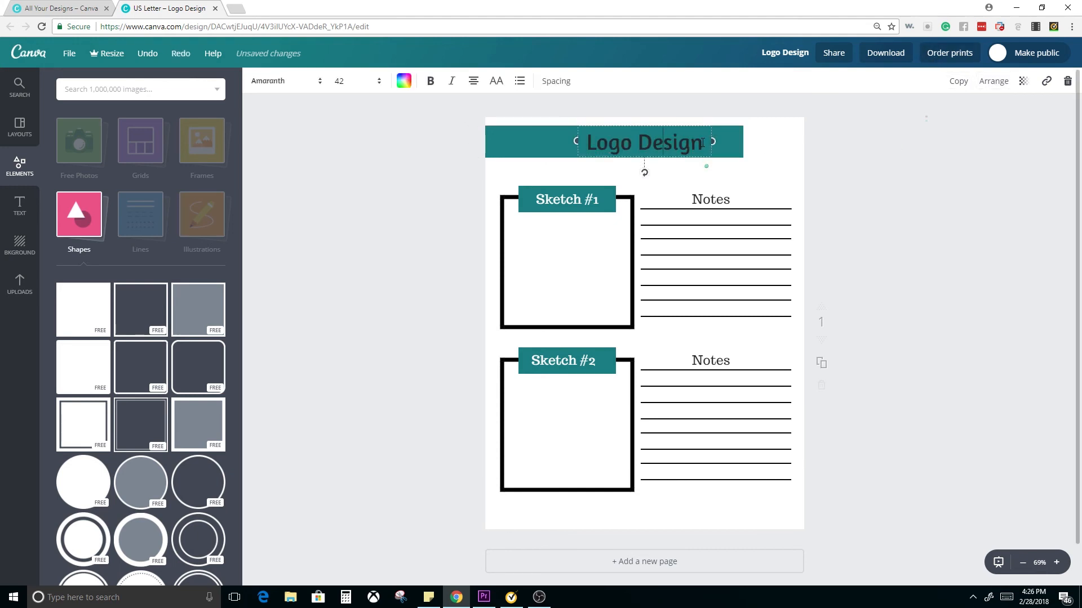
drag(703, 148, 586, 146)
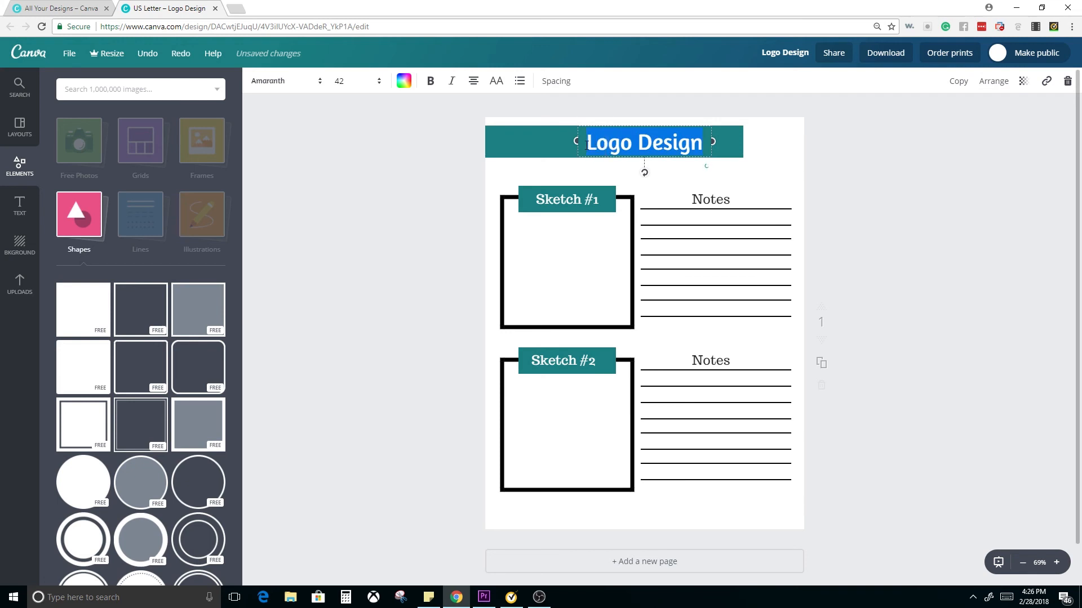
click(404, 82)
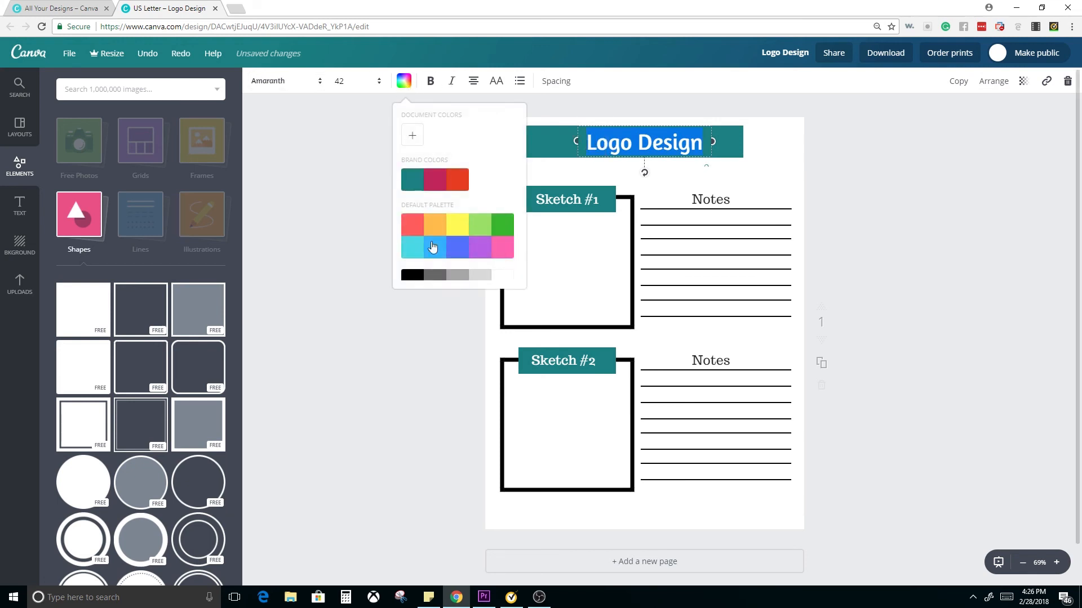
click(838, 209)
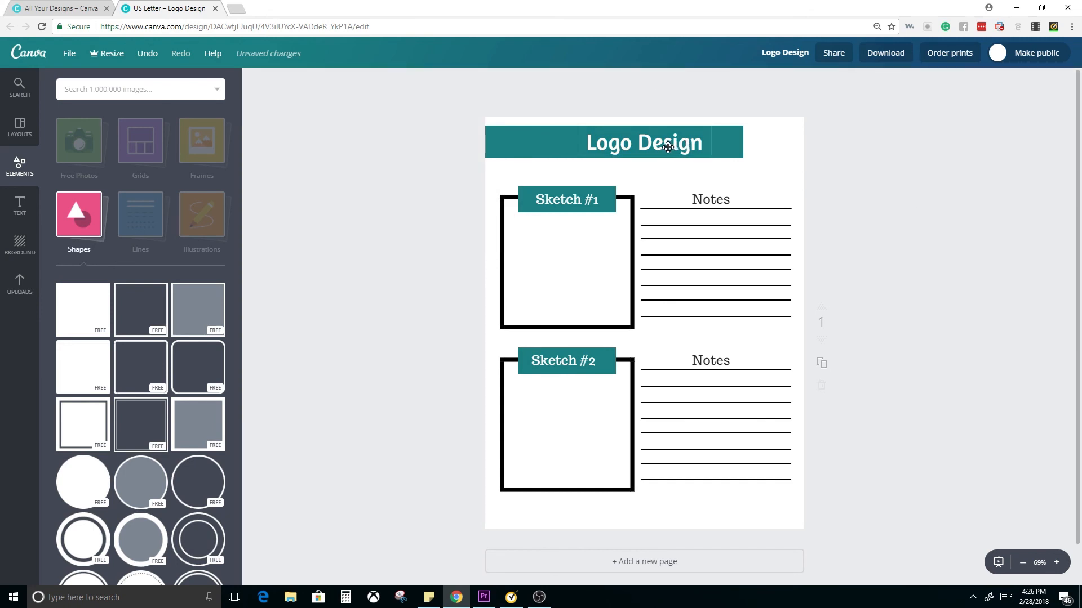
drag(668, 147, 664, 148)
click(952, 189)
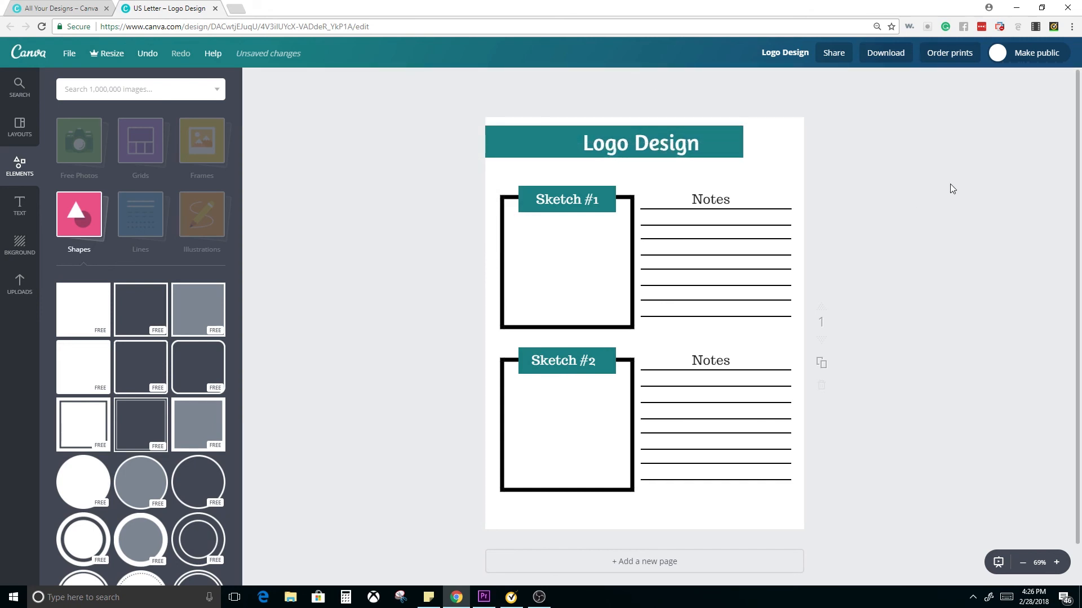
Add a second solid square, flatten it into a wide bar overlapping the lower right part of the teal banner, and colour it black
click(85, 296)
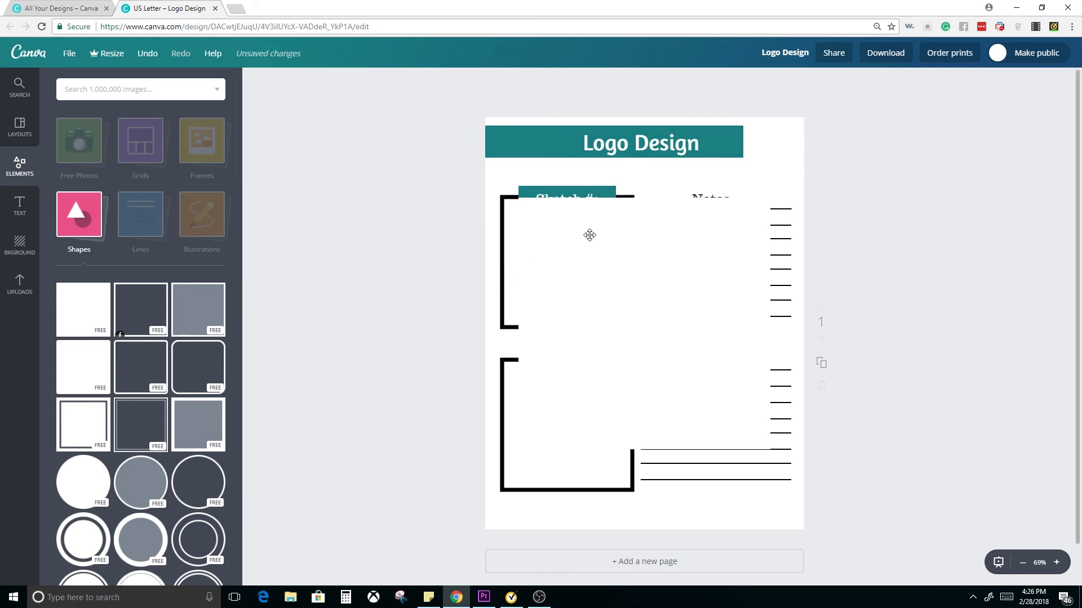
drag(644, 197, 642, 445)
drag(739, 123, 717, 154)
click(254, 81)
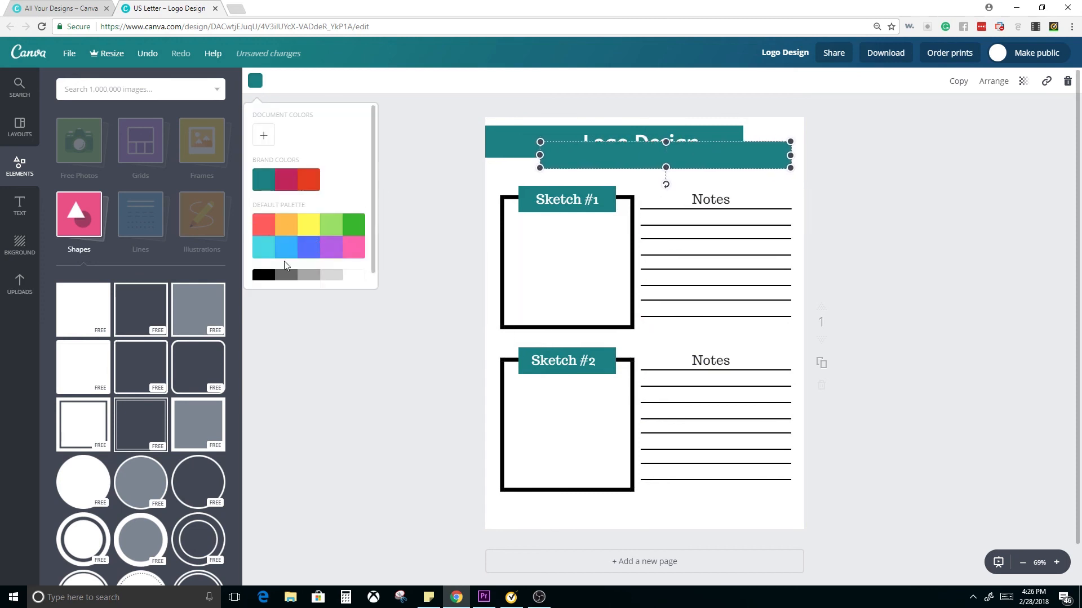
click(260, 275)
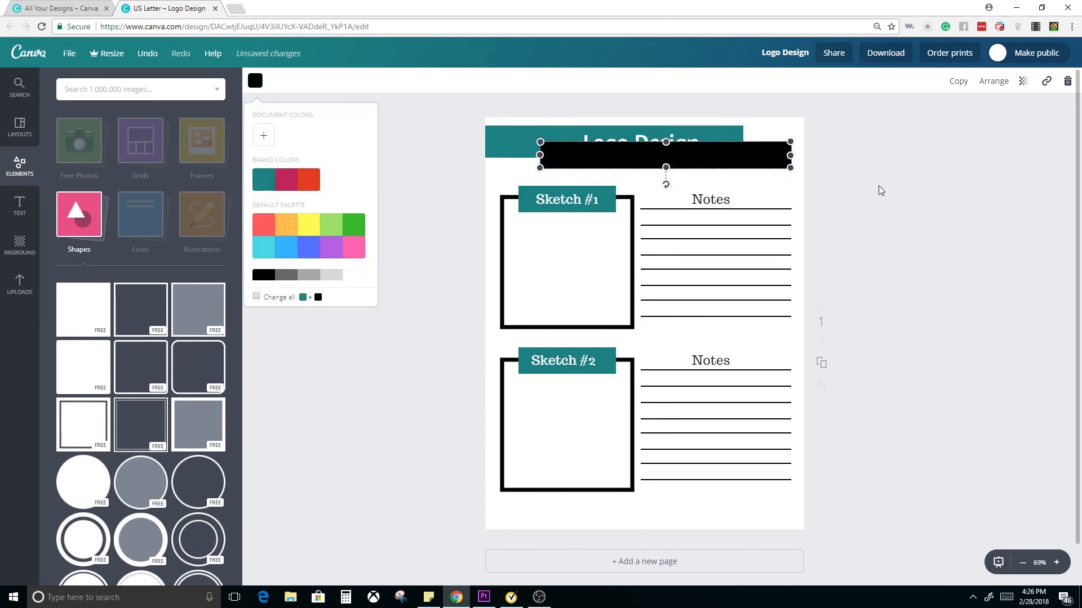
Send the black bar behind the "Logo Design" title while keeping it in front of the teal banner
click(710, 152)
click(994, 80)
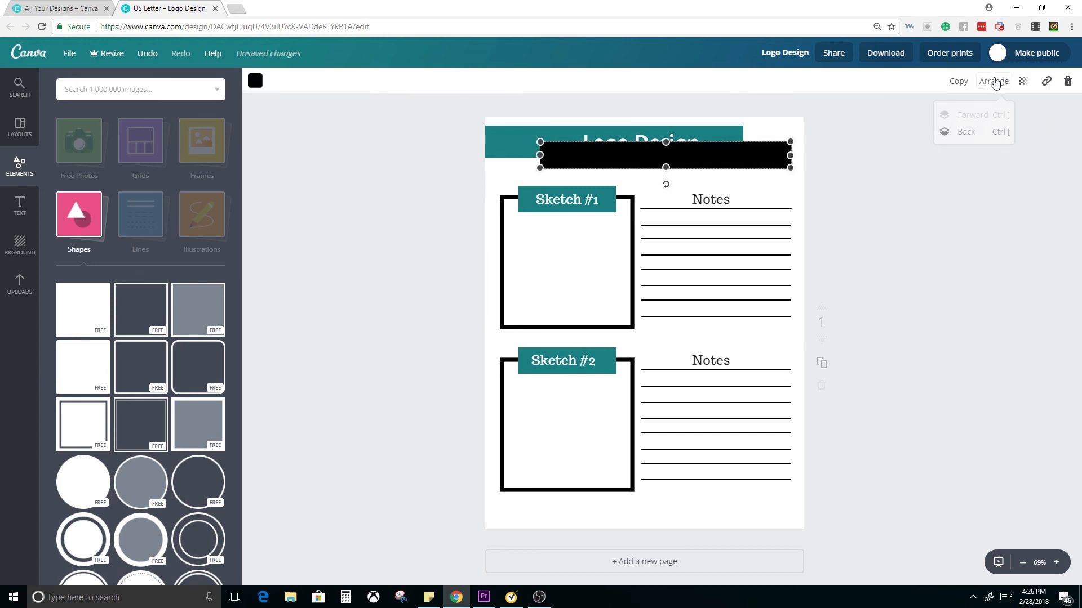
click(981, 136)
click(863, 259)
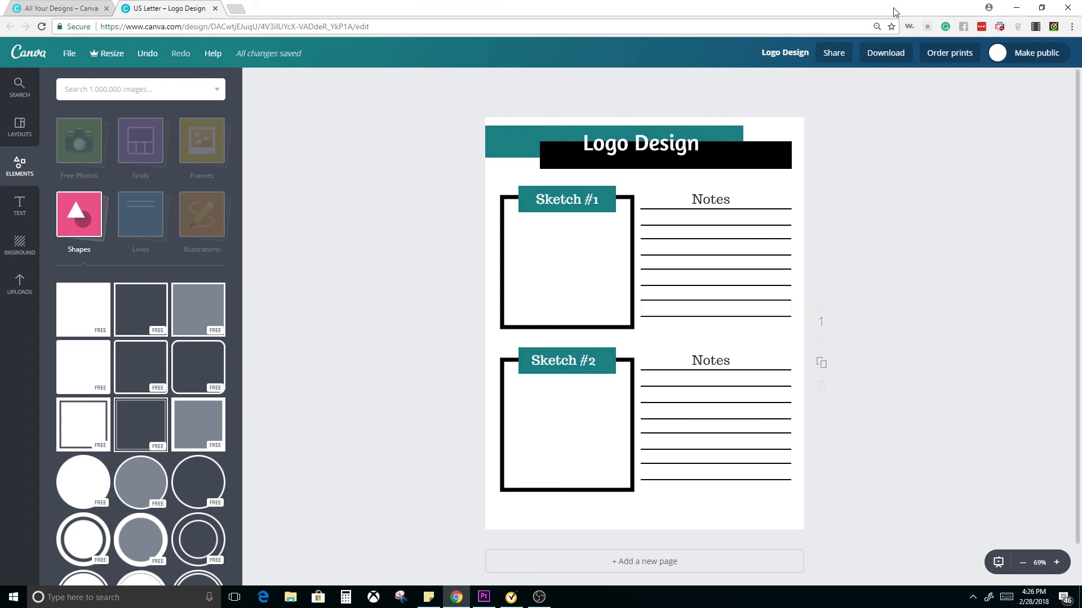
Download the worksheet as PDF - Print (Recommended) without crop marks and bleed, and look through the resulting PDF page
click(879, 56)
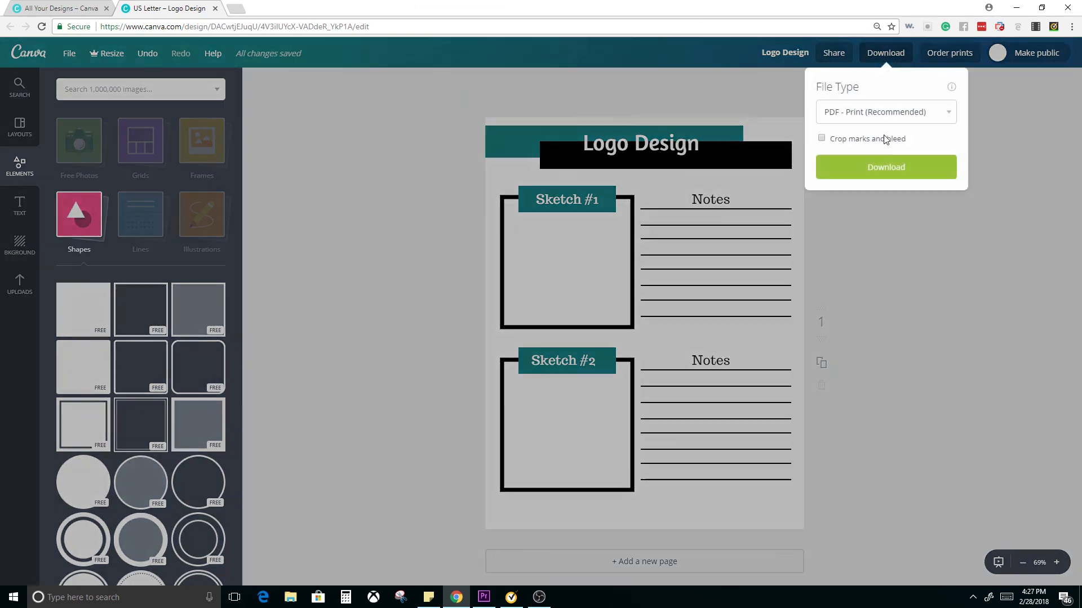
click(857, 119)
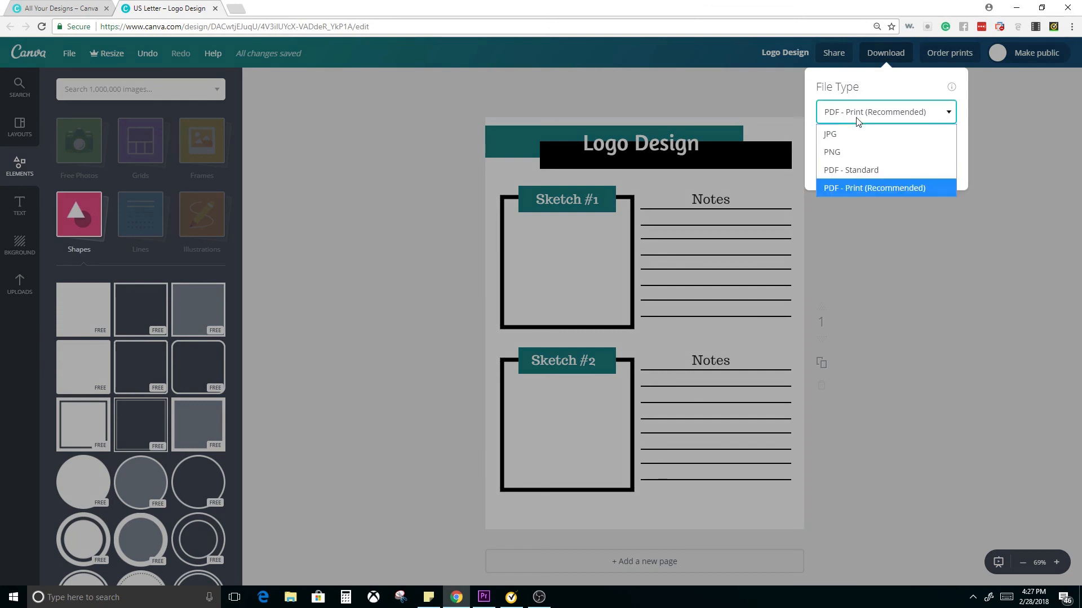
click(861, 190)
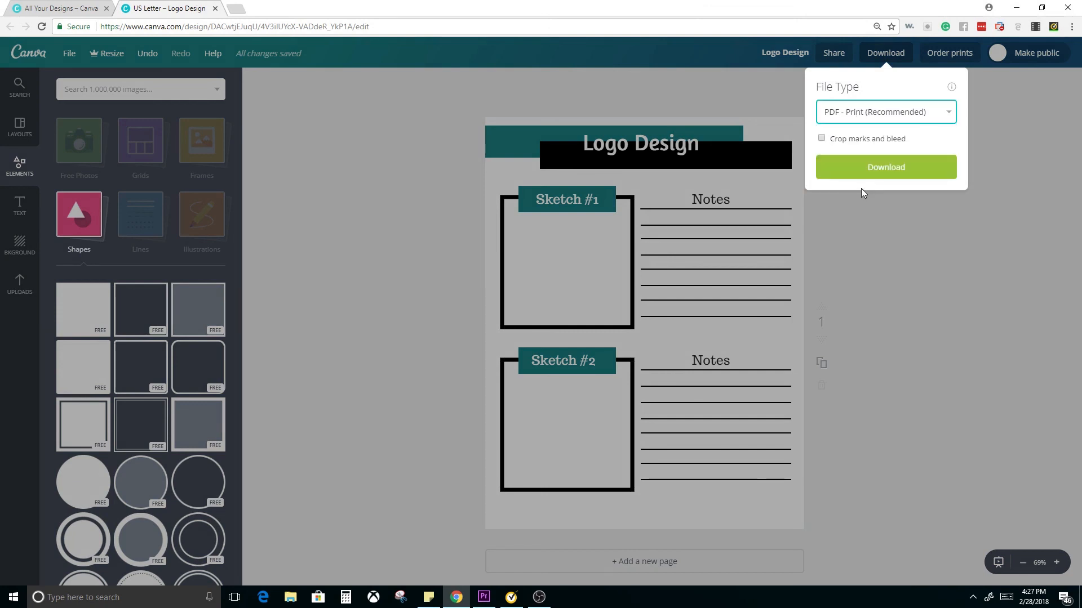
right_click(878, 212)
click(870, 167)
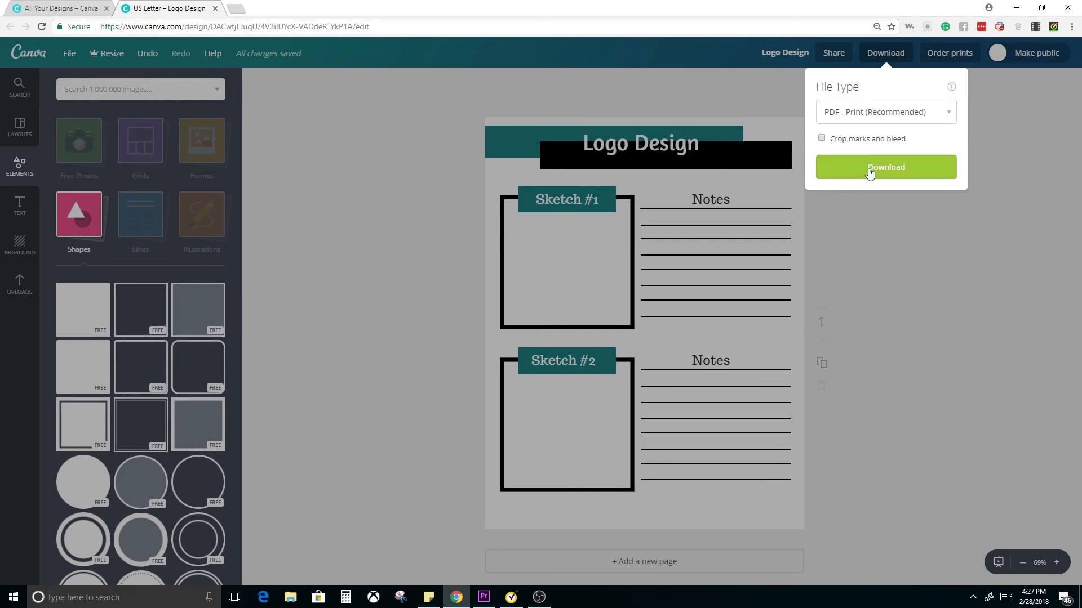
click(869, 167)
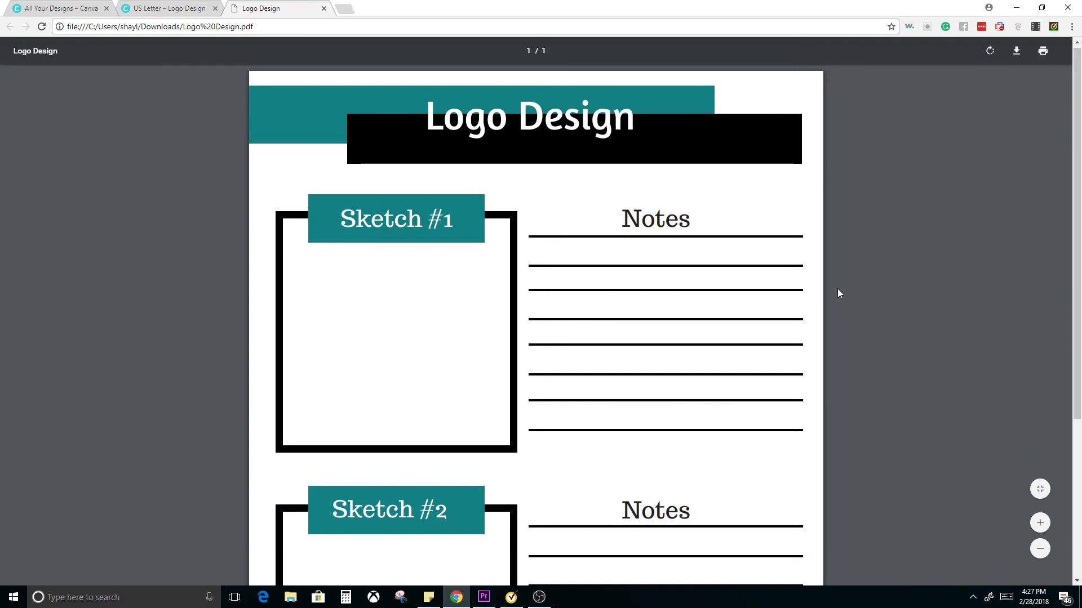
scroll(839, 293, down, 4)
scroll(769, 308, up, 4)
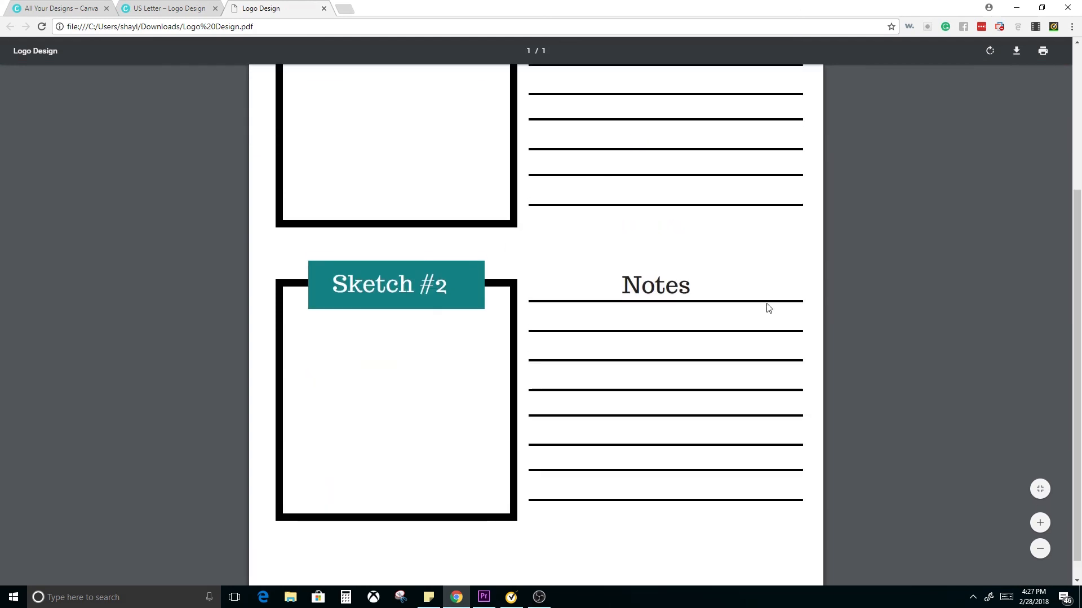